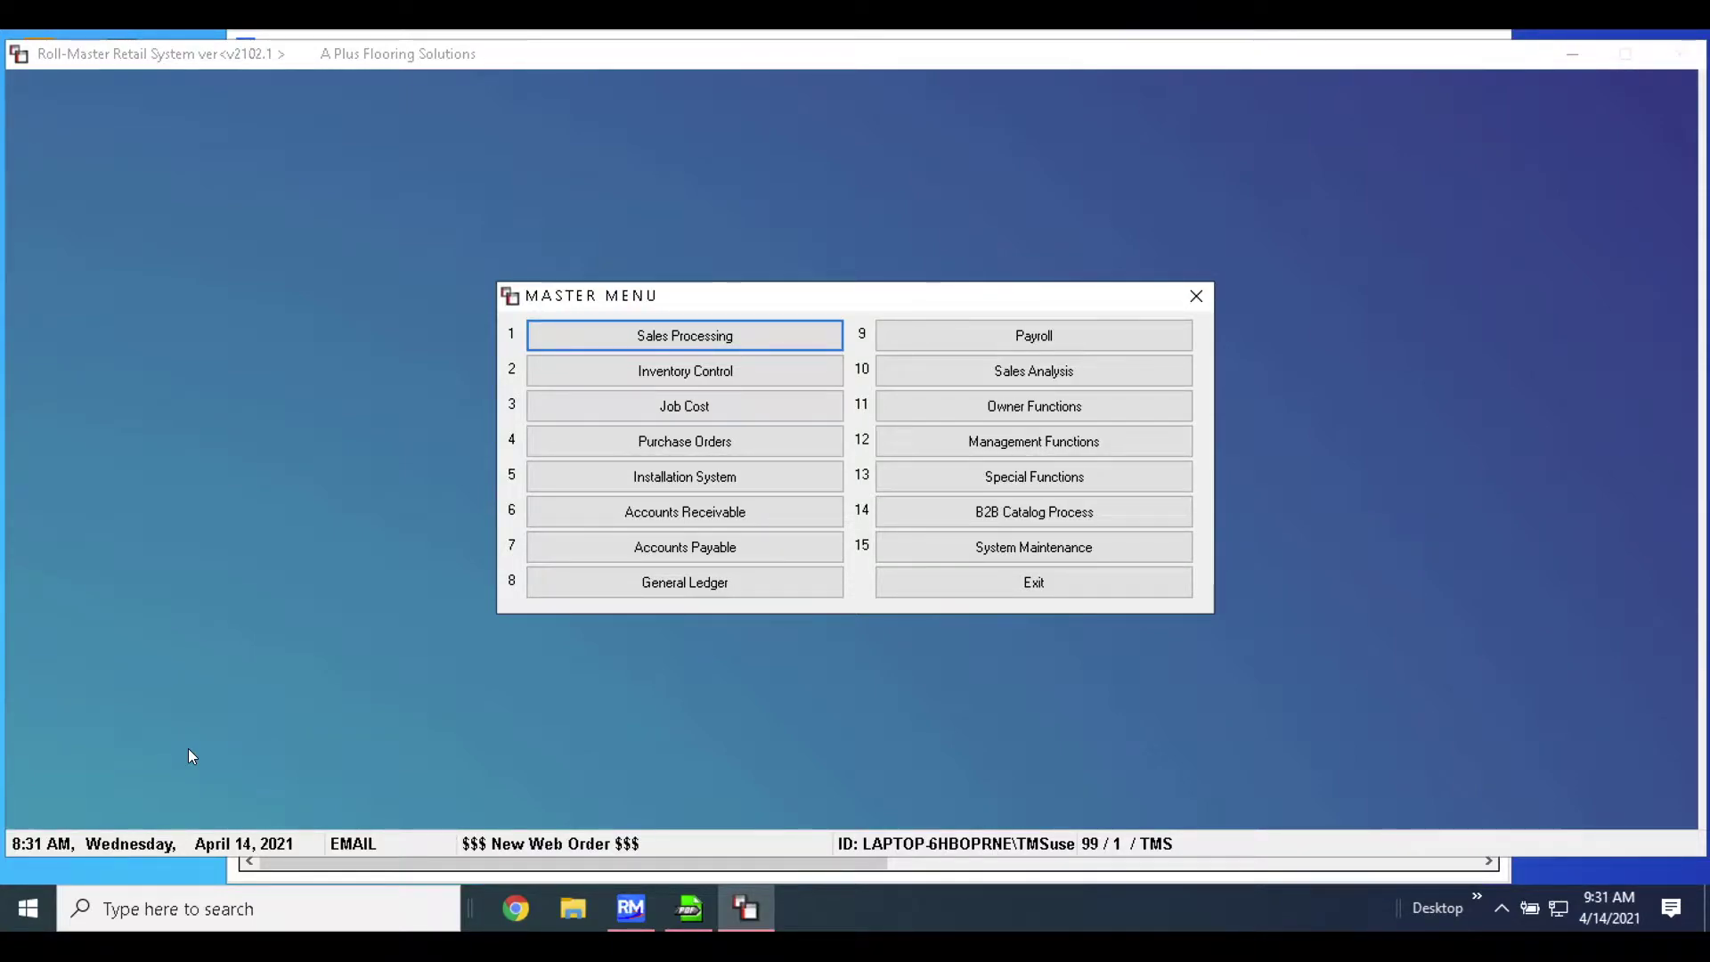
# Search Windows for "printer" and open the Printers & scanners settings.
pyautogui.click(30, 907)
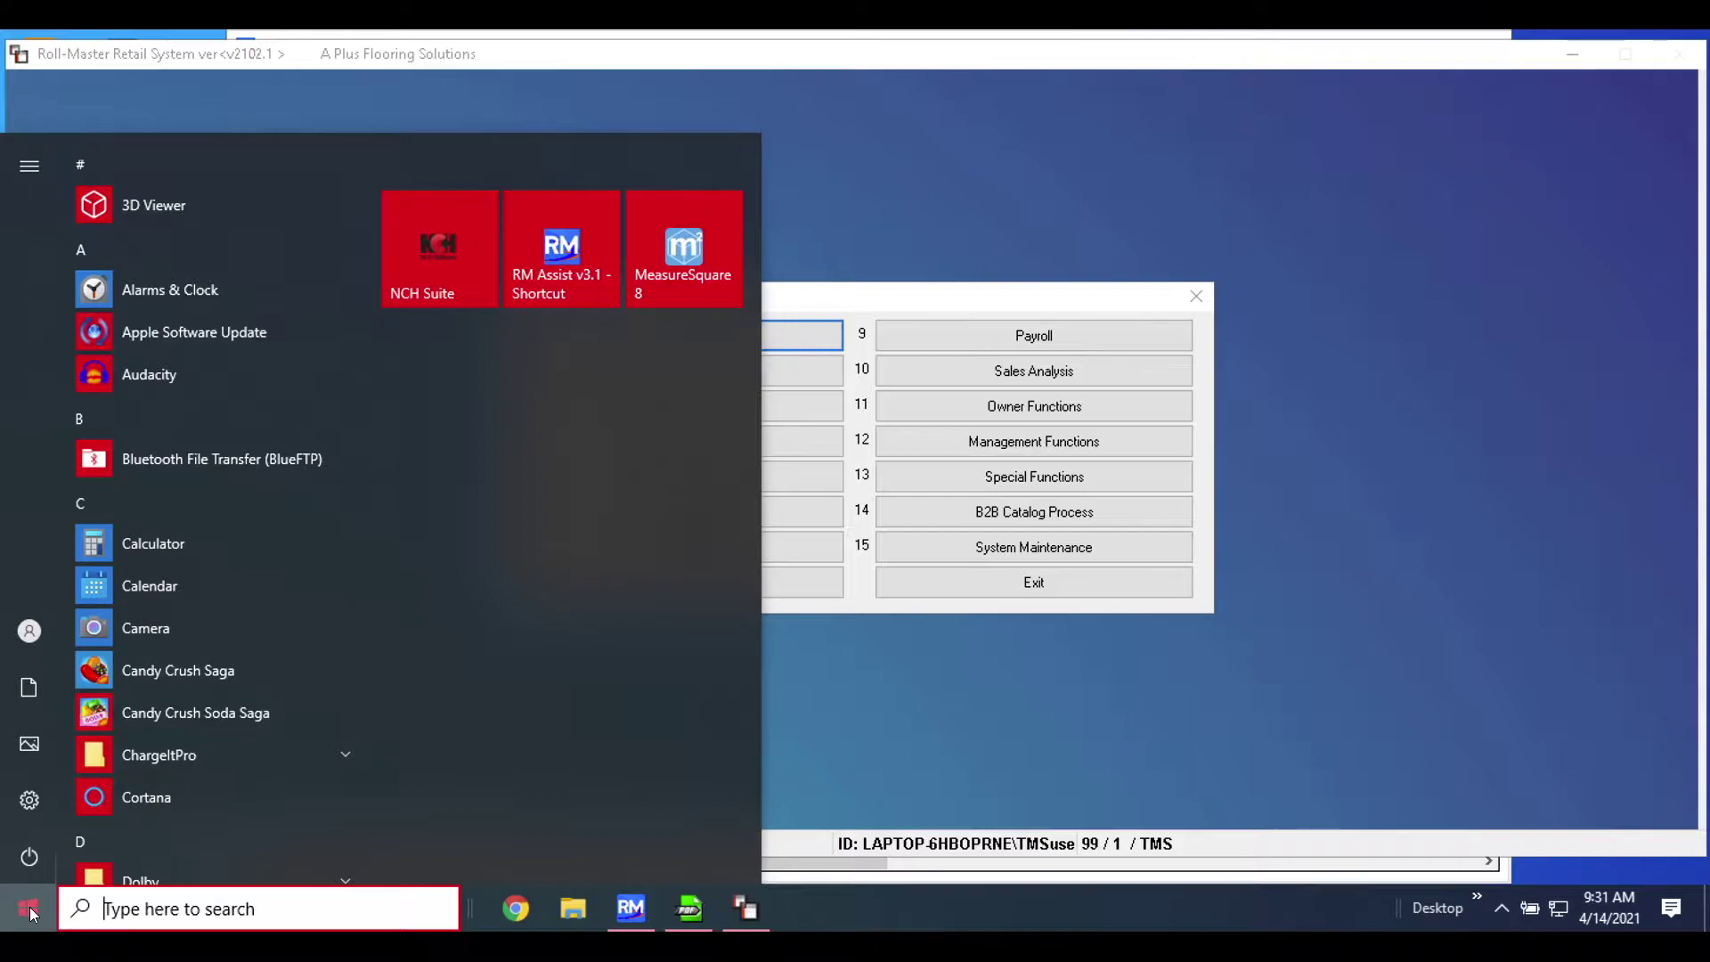
pyautogui.click(138, 909)
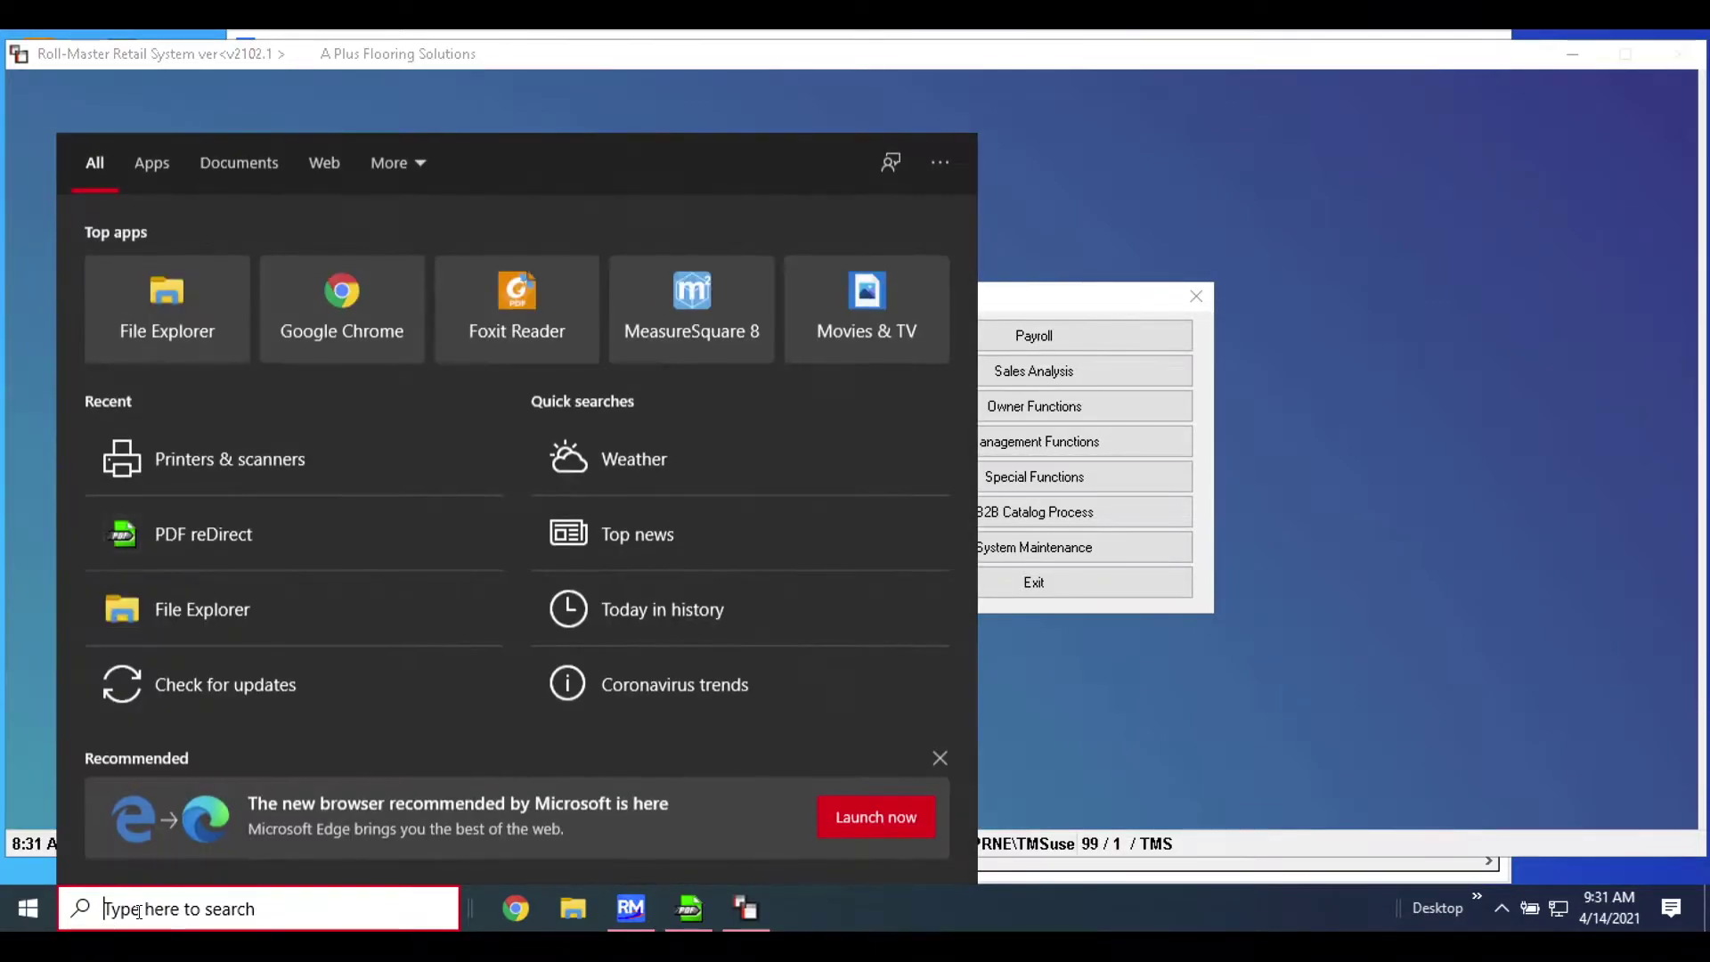
pyautogui.write('printer')
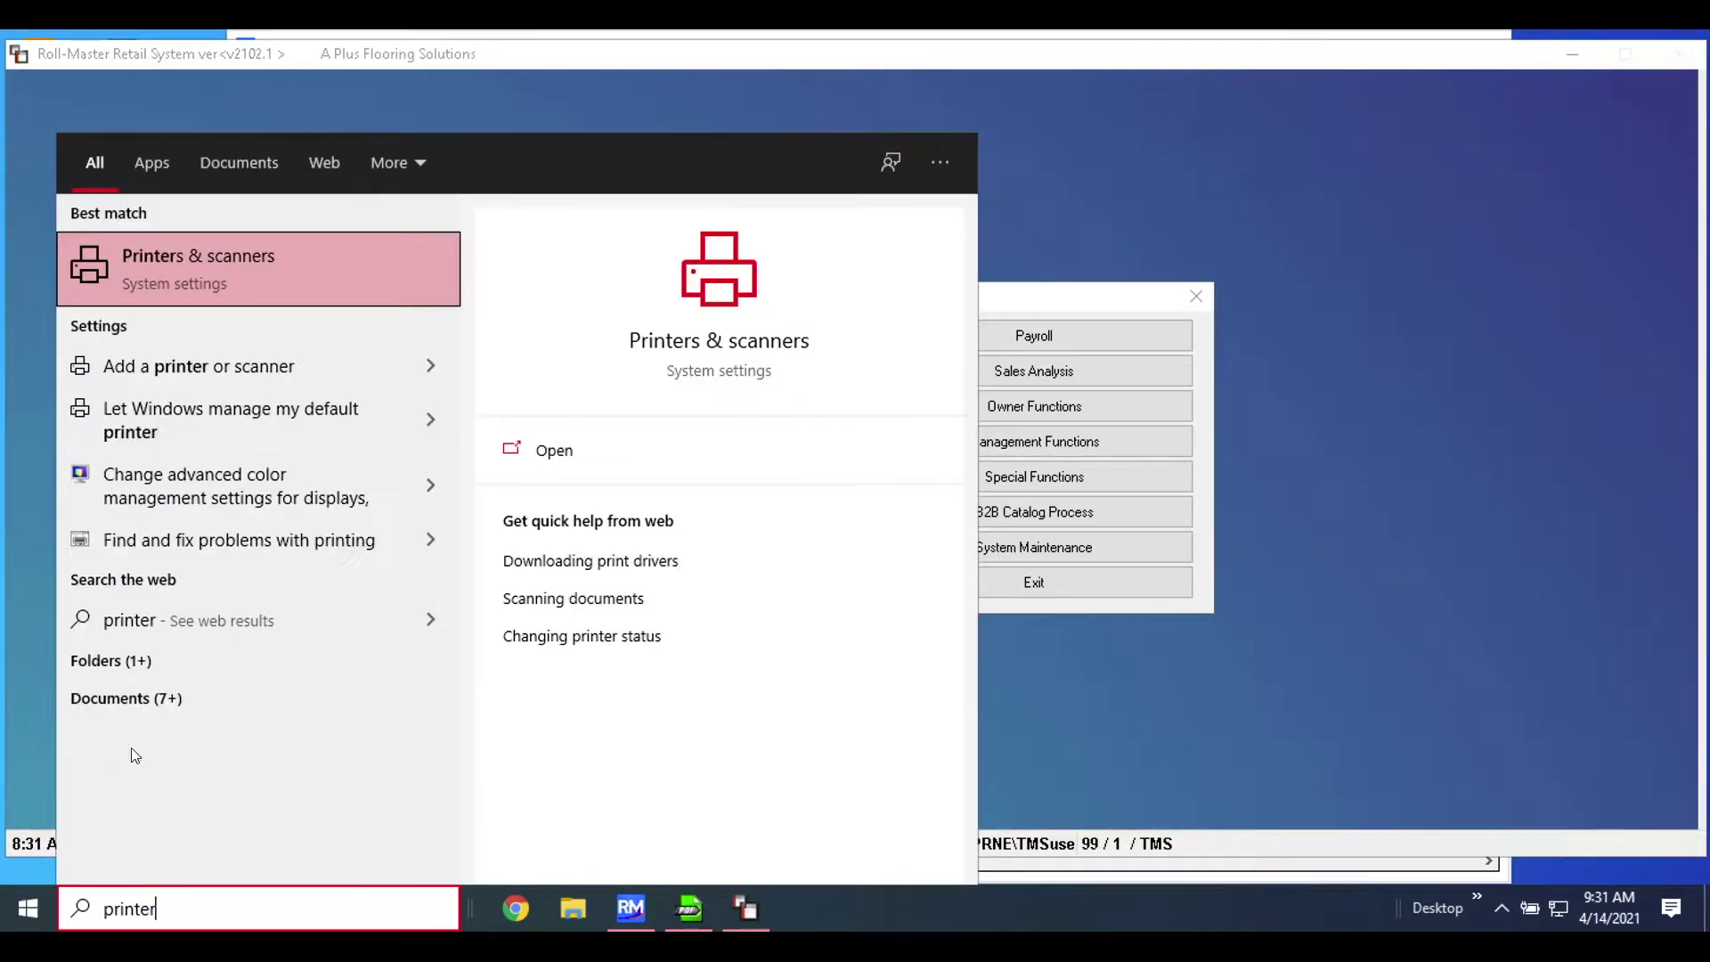
pyautogui.click(189, 280)
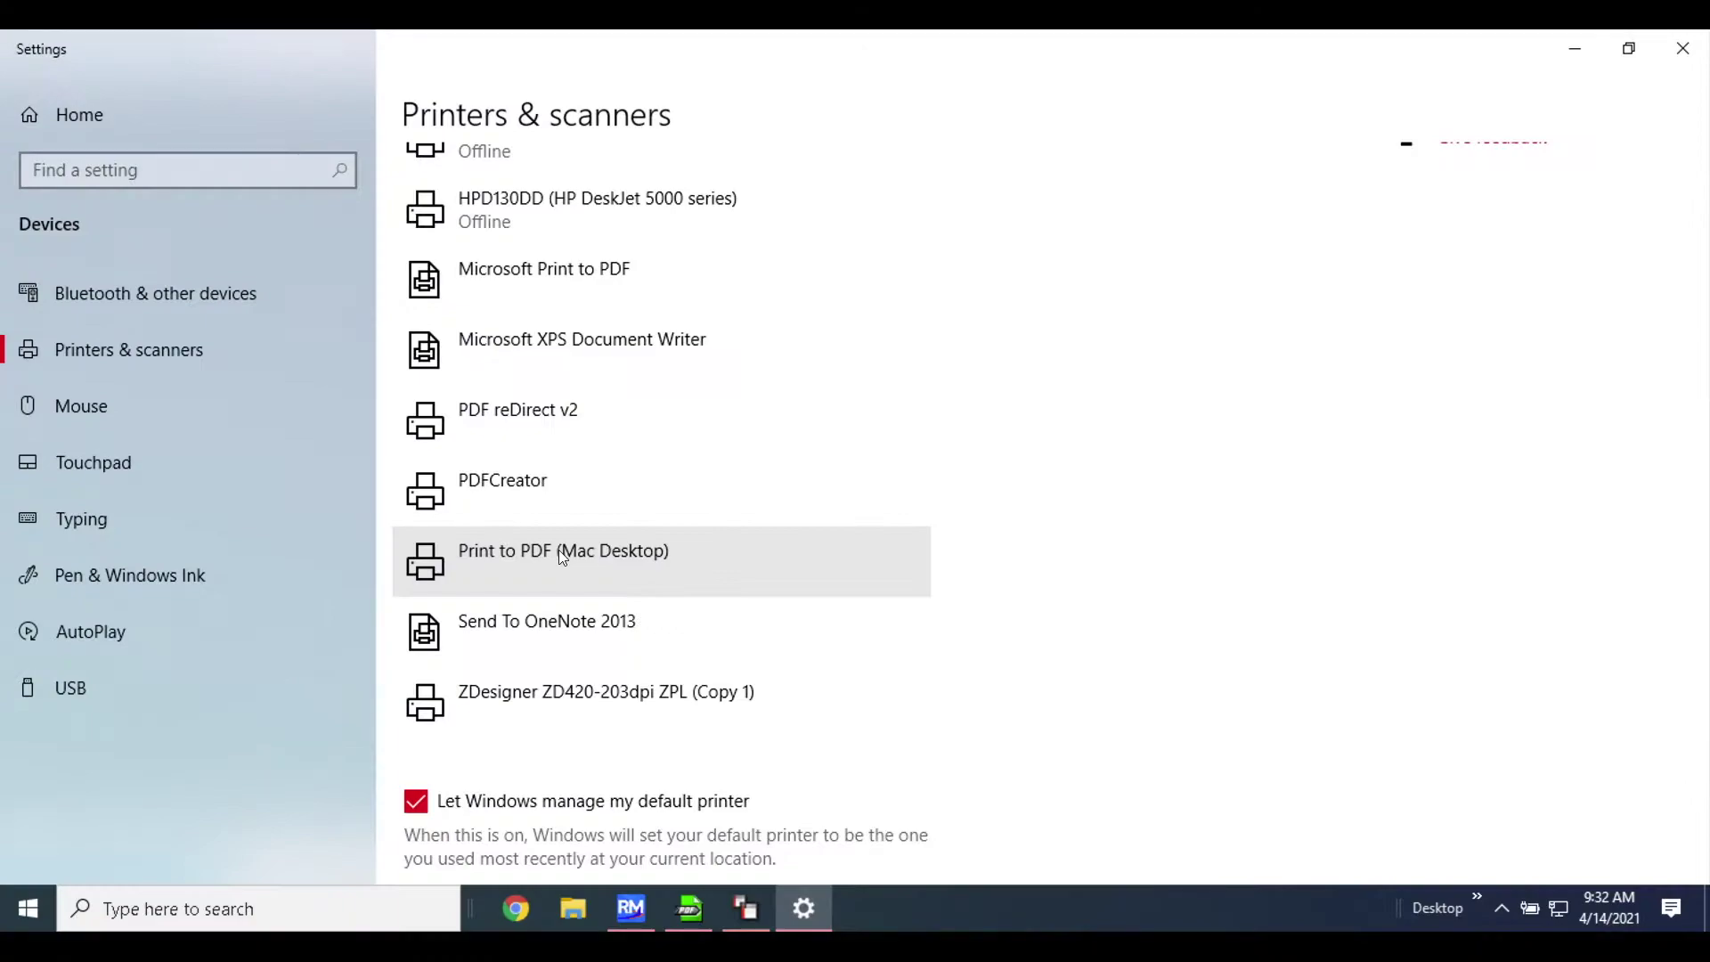
# Find the ZDesigner ZD420-203dpi ZPL (Copy 1) printer among the installed devices and open its management page.
pyautogui.click(525, 706)
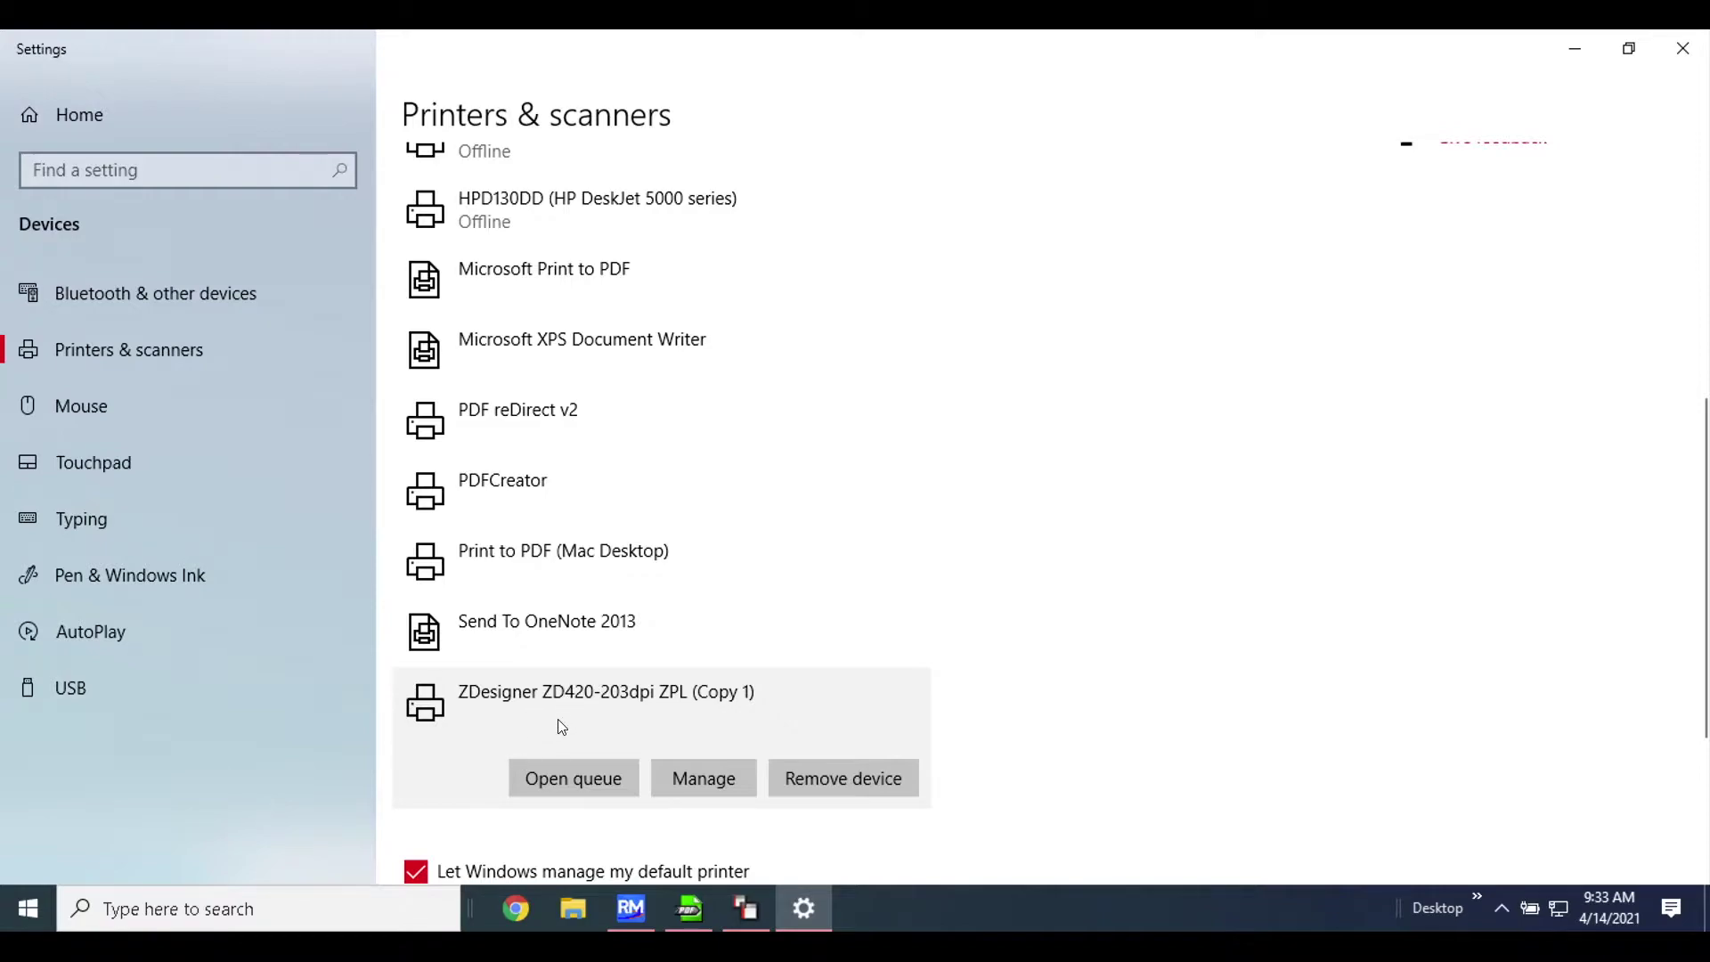
pyautogui.scroll(7, 586, 717)
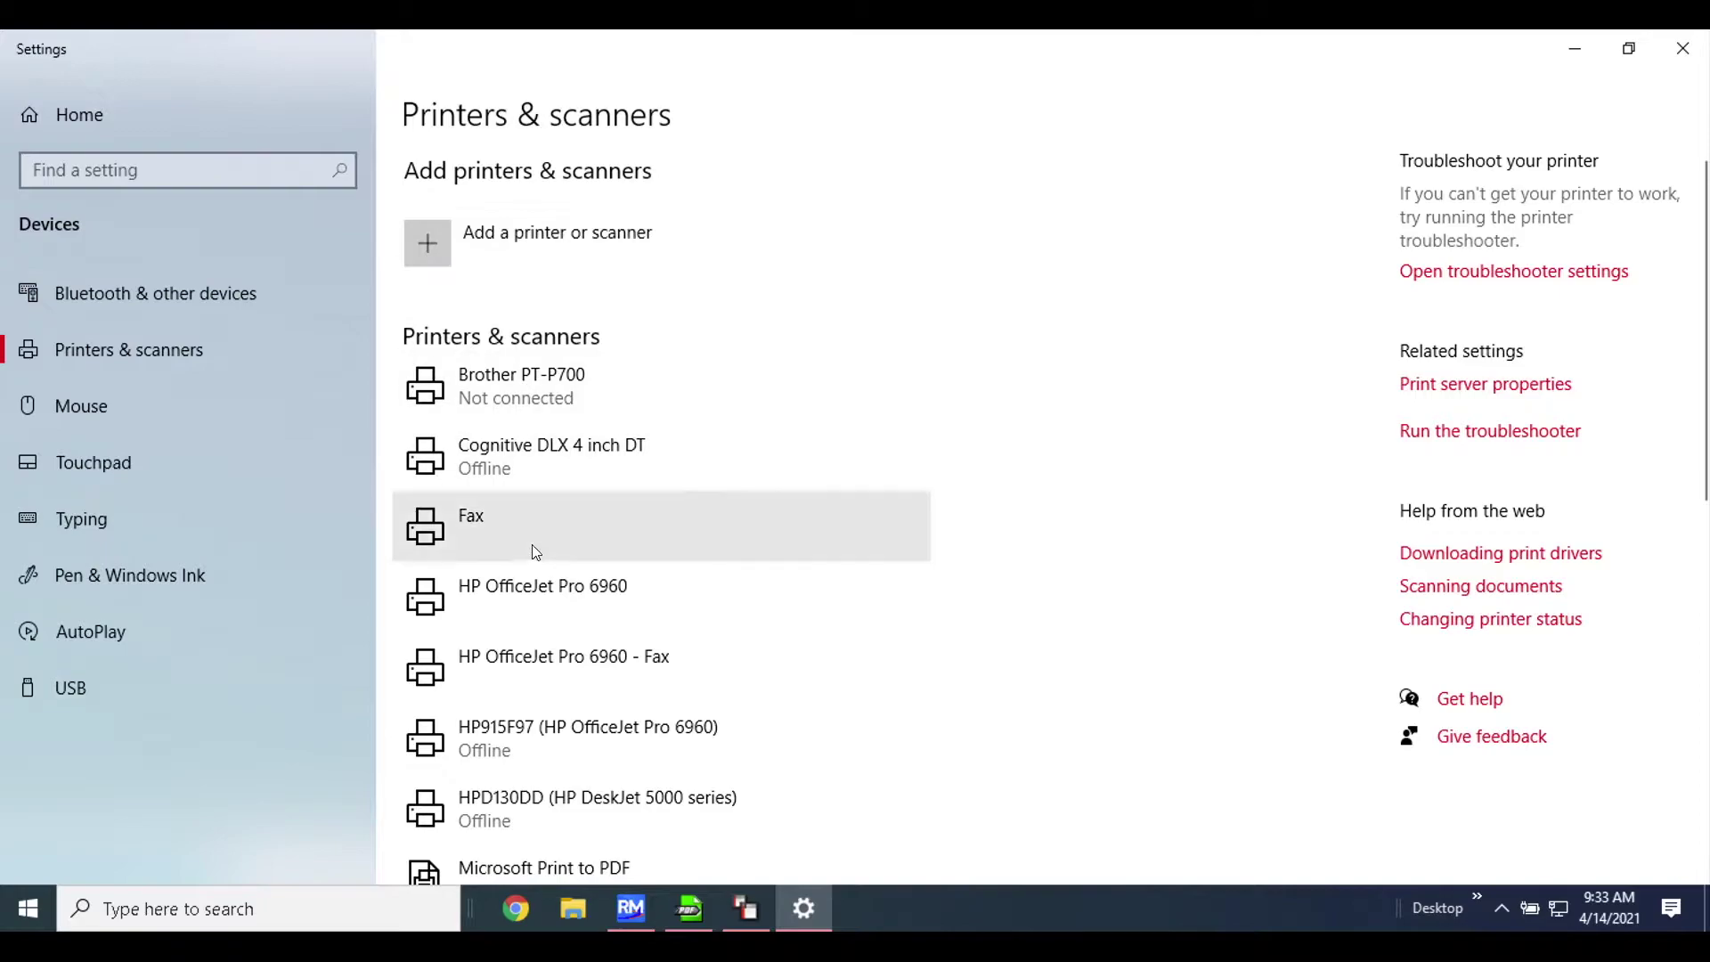
pyautogui.scroll(-2, 534, 553)
pyautogui.scroll(2, 535, 554)
pyautogui.scroll(-6, 535, 554)
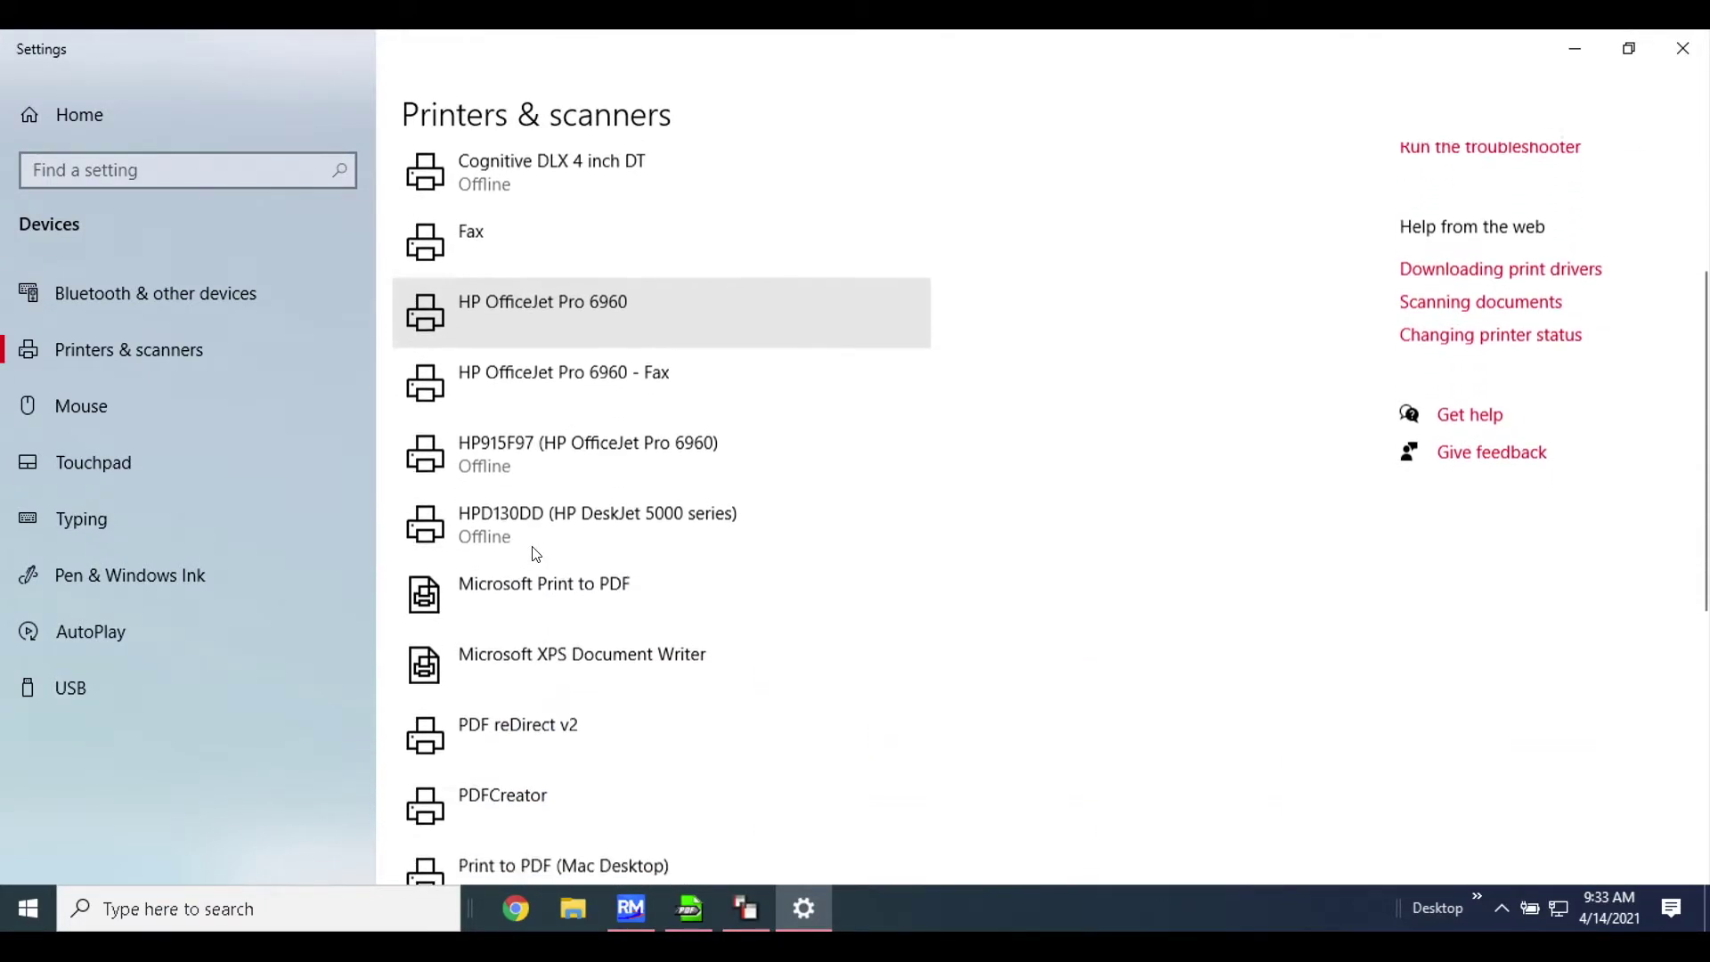
pyautogui.scroll(-3, 535, 554)
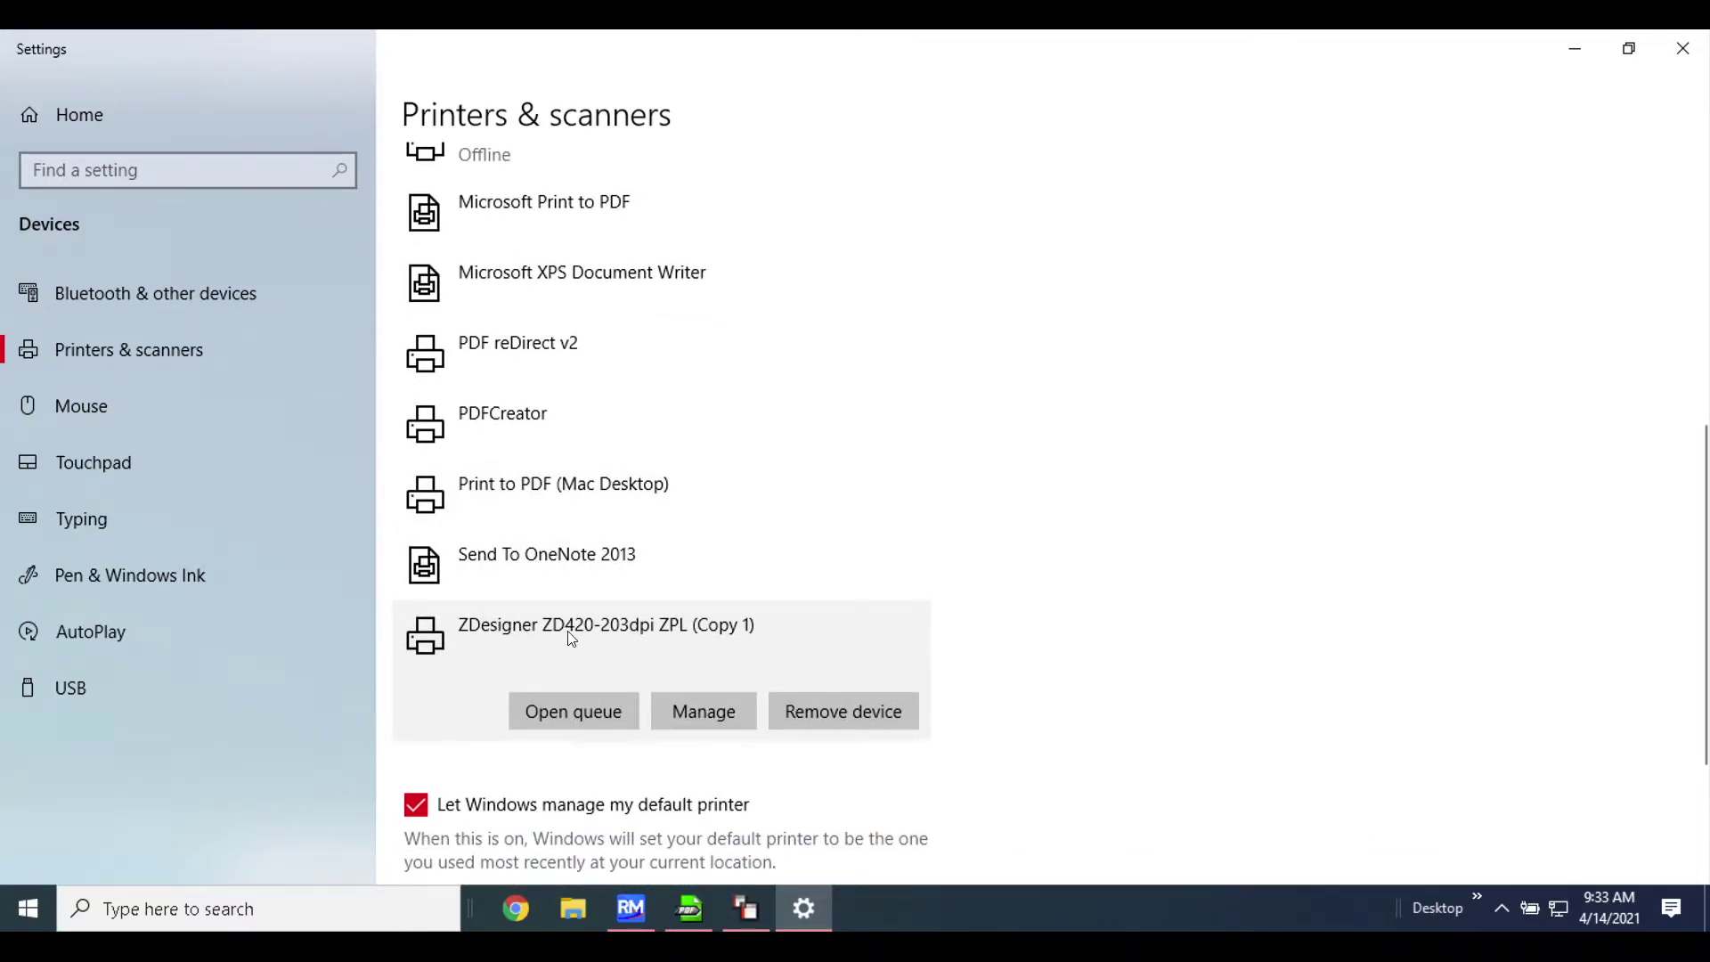
pyautogui.click(710, 721)
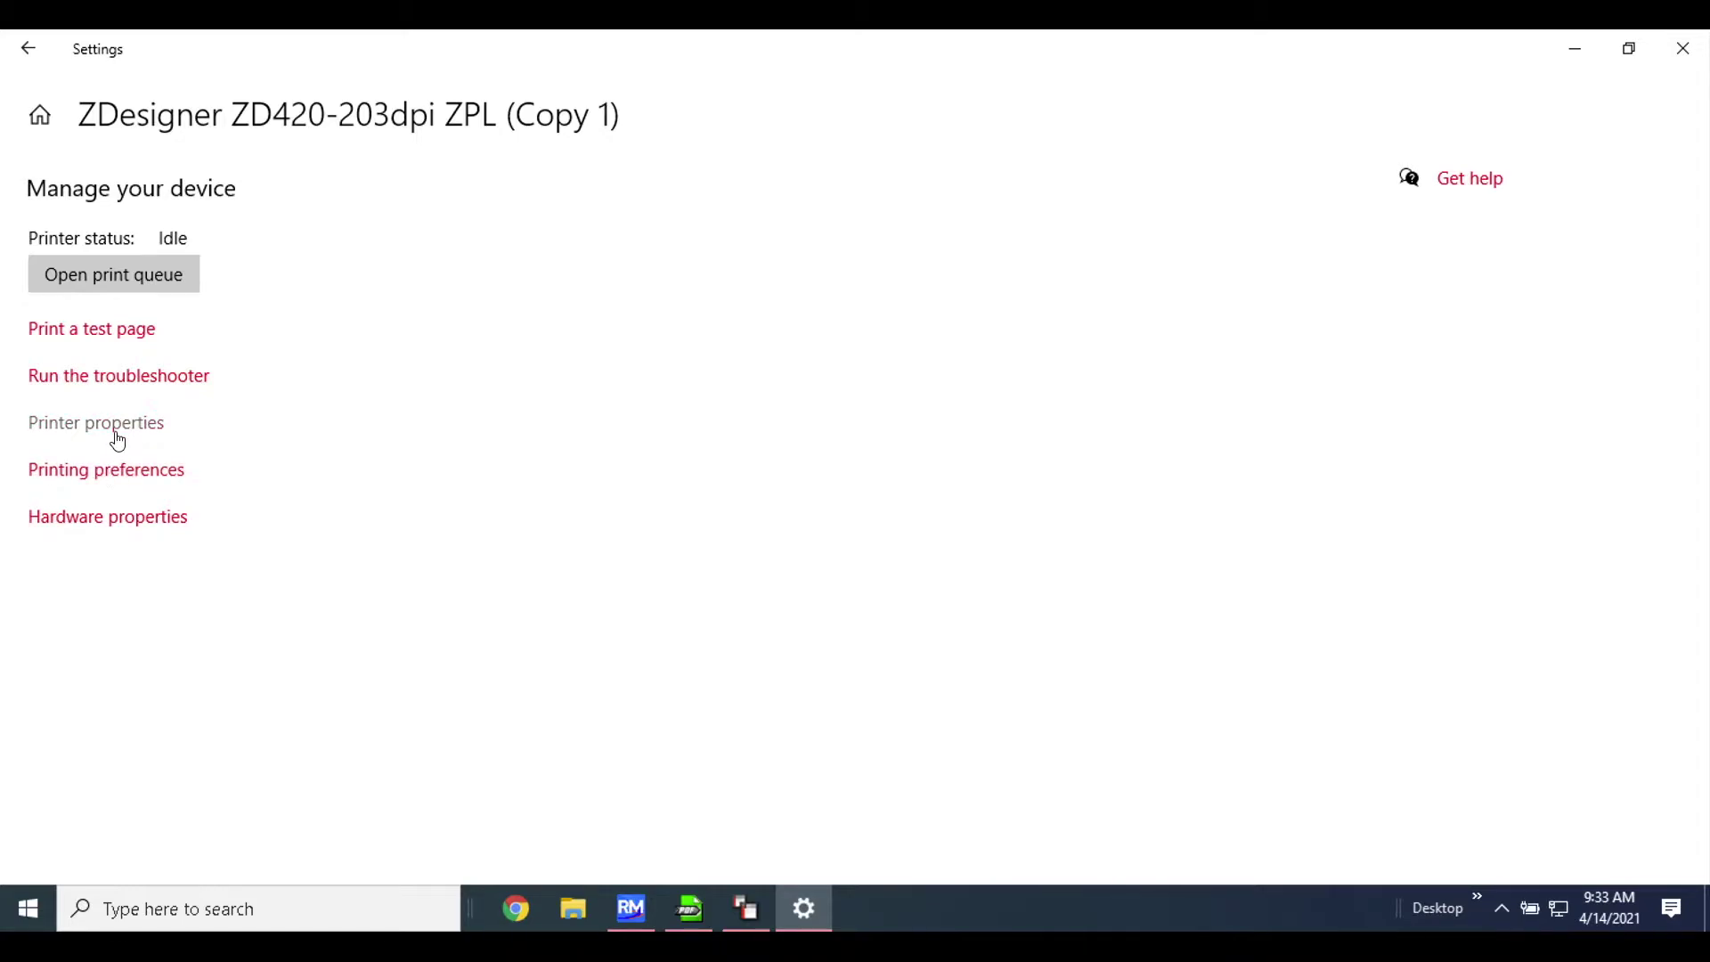
# Open the label printer's printing defaults from the advanced section of its printer properties.
pyautogui.click(119, 434)
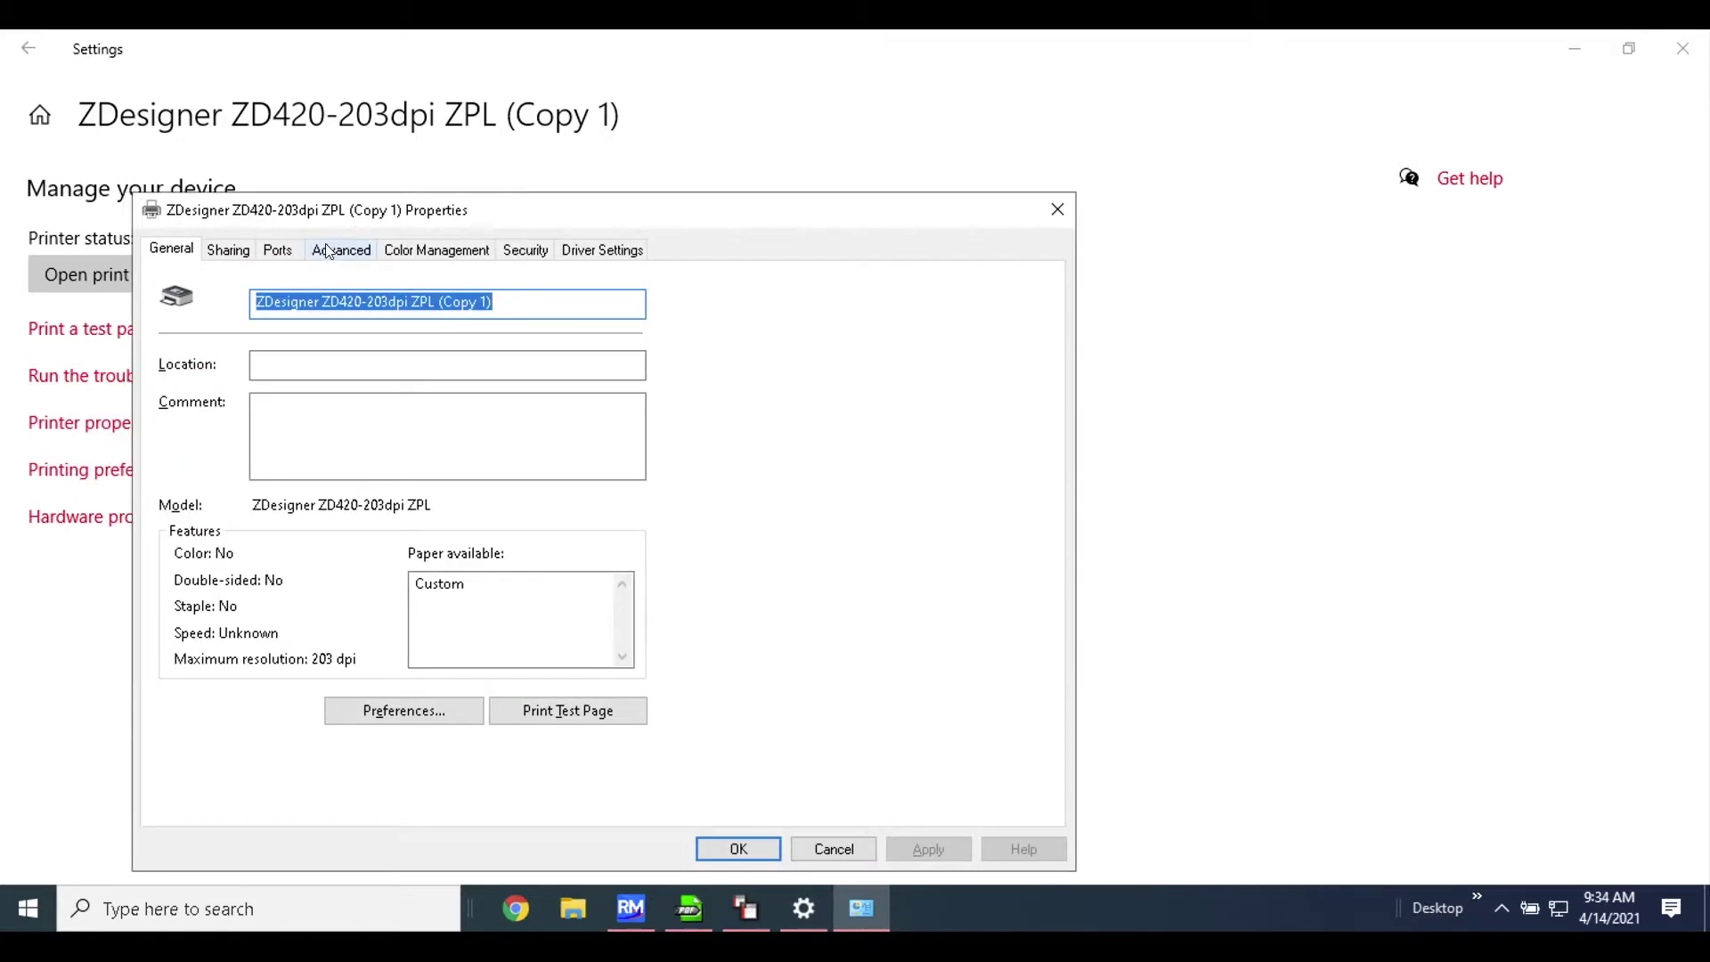
pyautogui.click(333, 253)
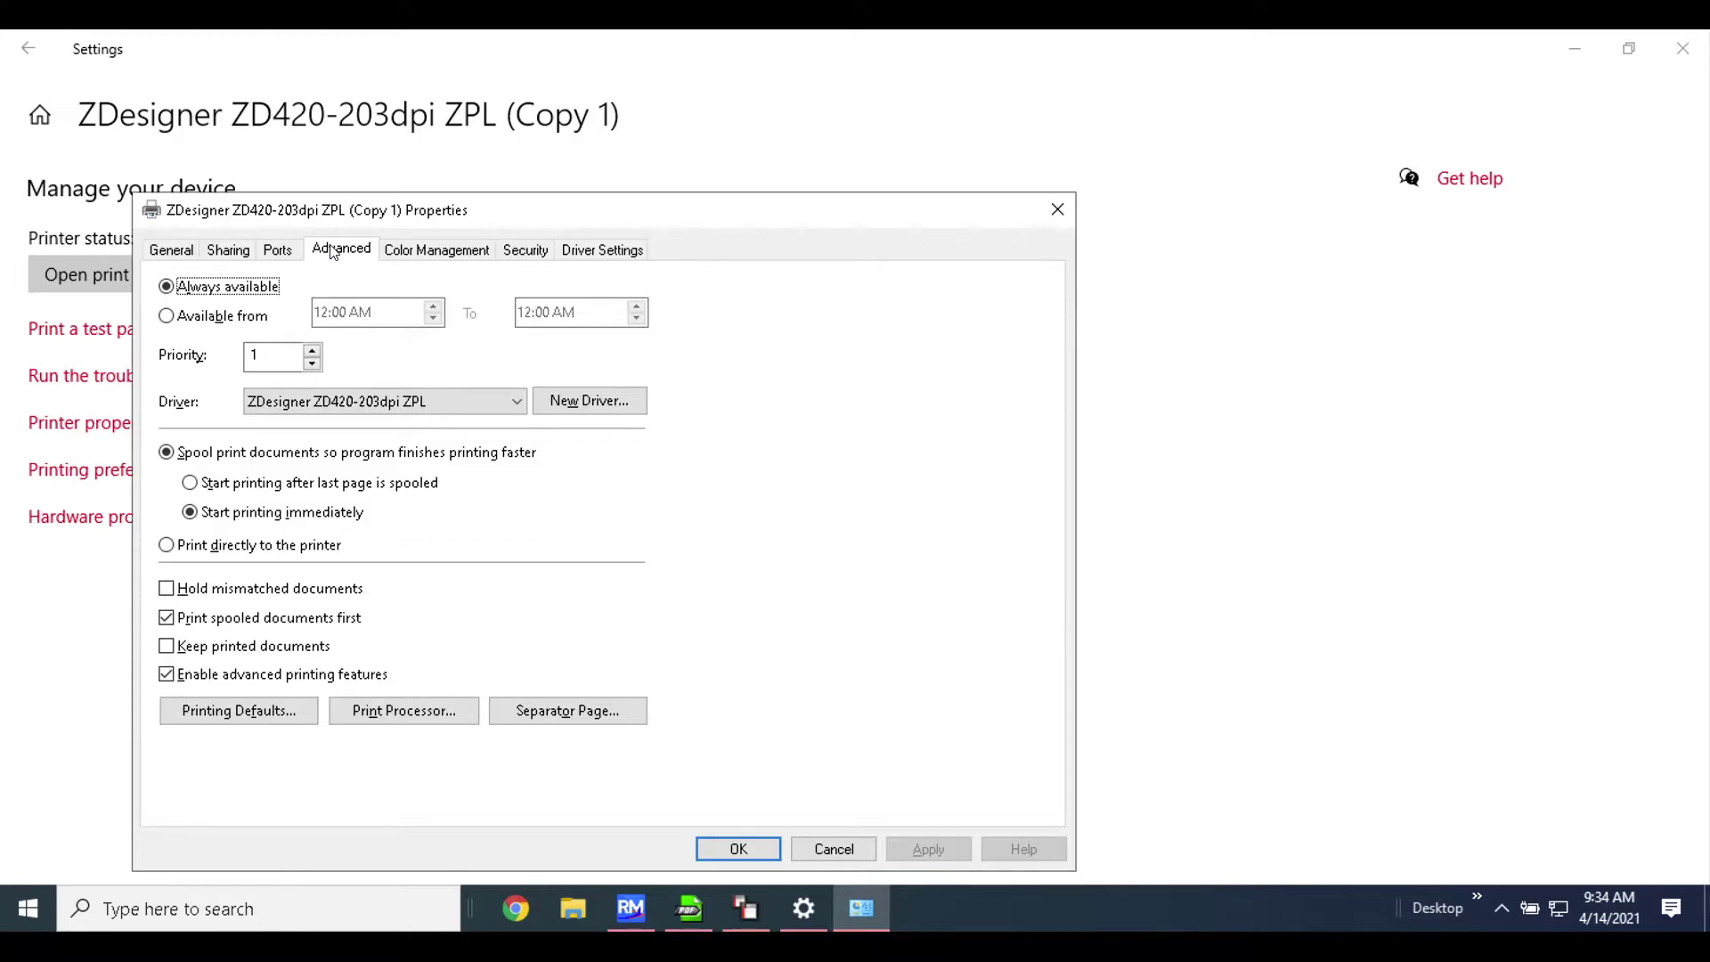
pyautogui.click(236, 718)
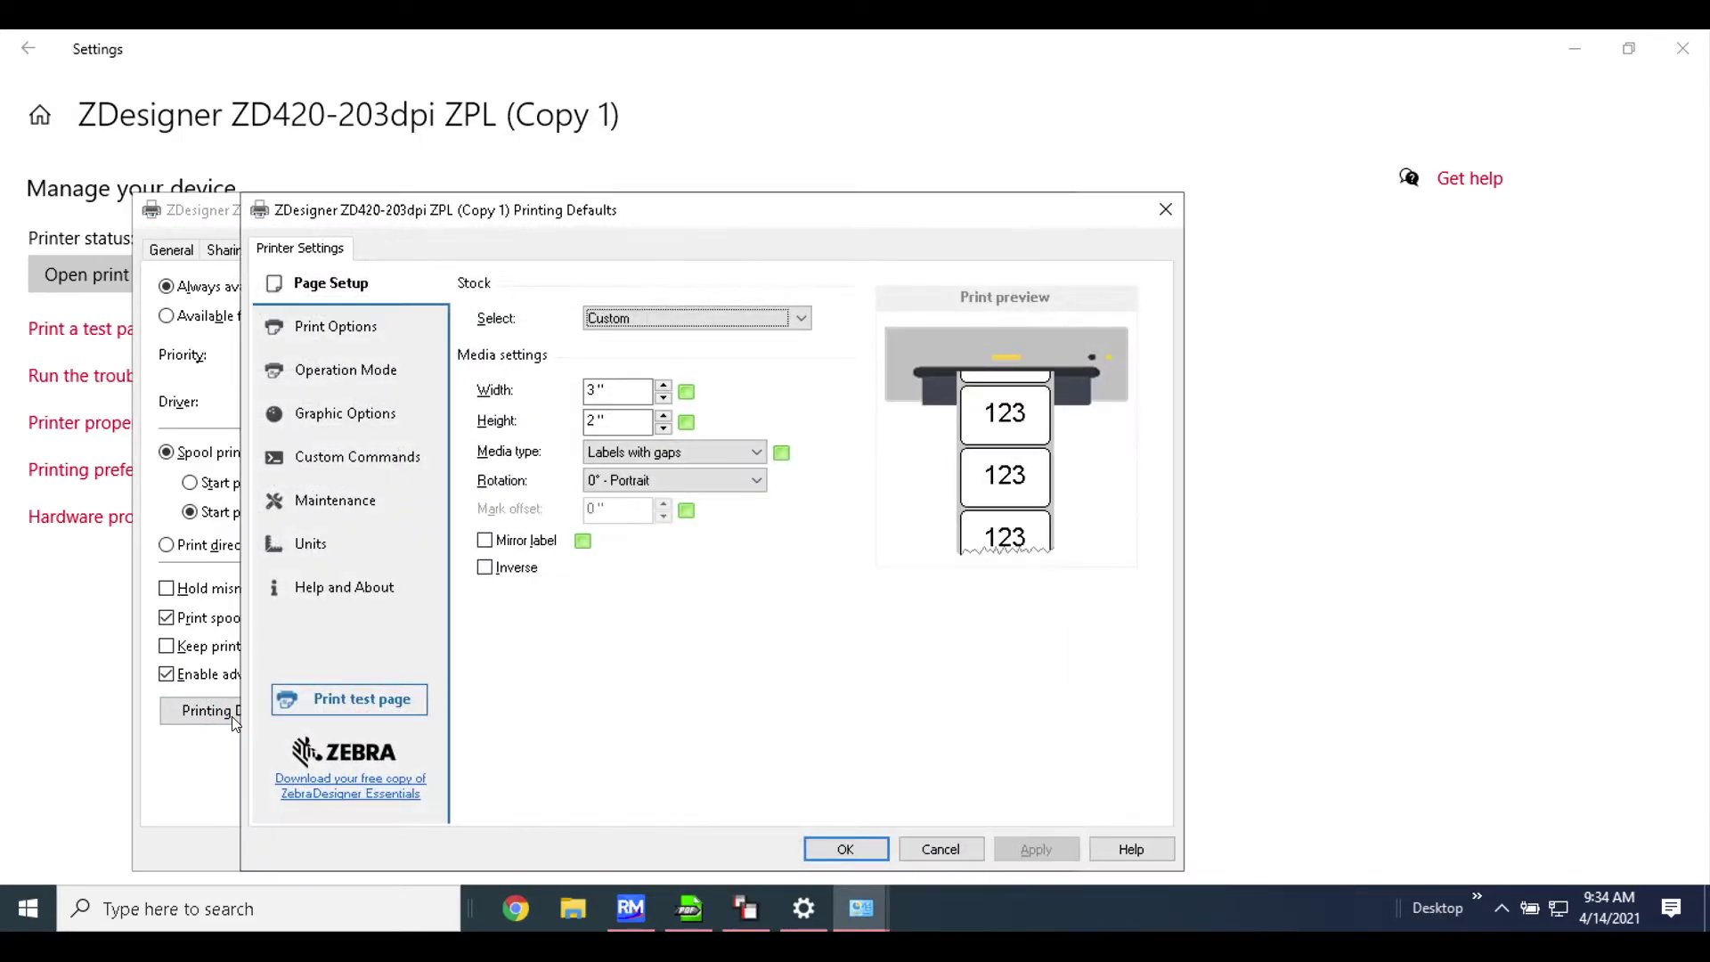
# Set the default label size to 4 inches wide and 6 inches high.
pyautogui.click(626, 394)
pyautogui.click(595, 397)
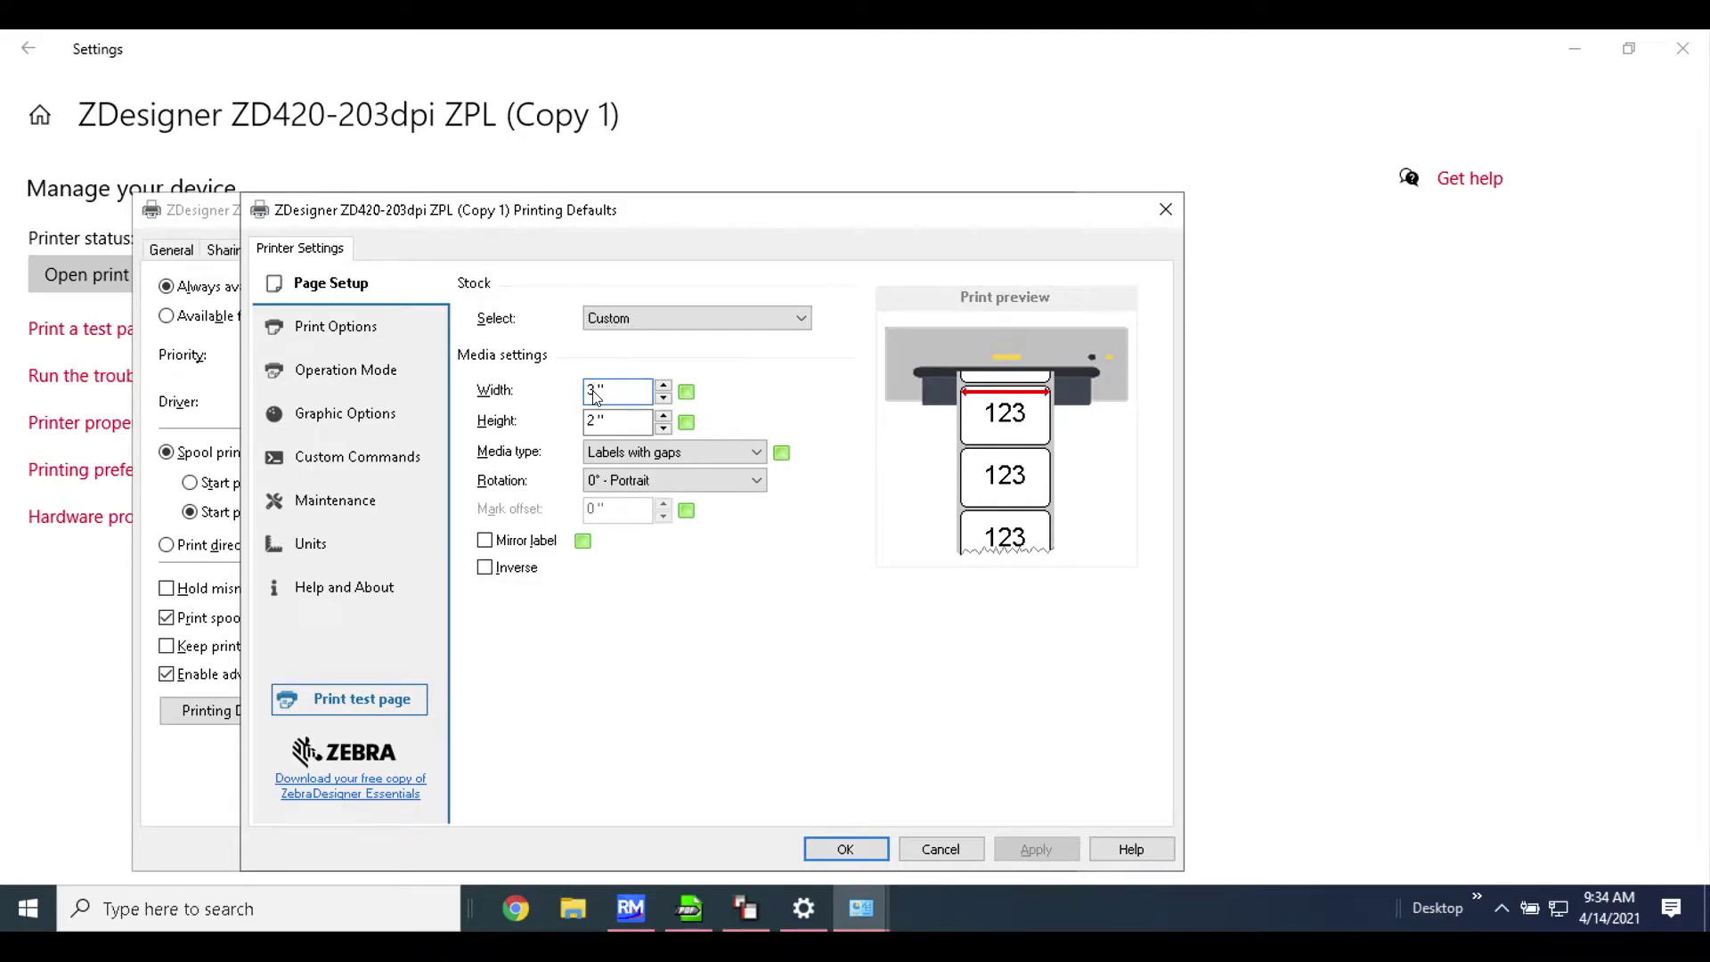
pyautogui.write('4')
pyautogui.click(595, 420)
pyautogui.click(595, 425)
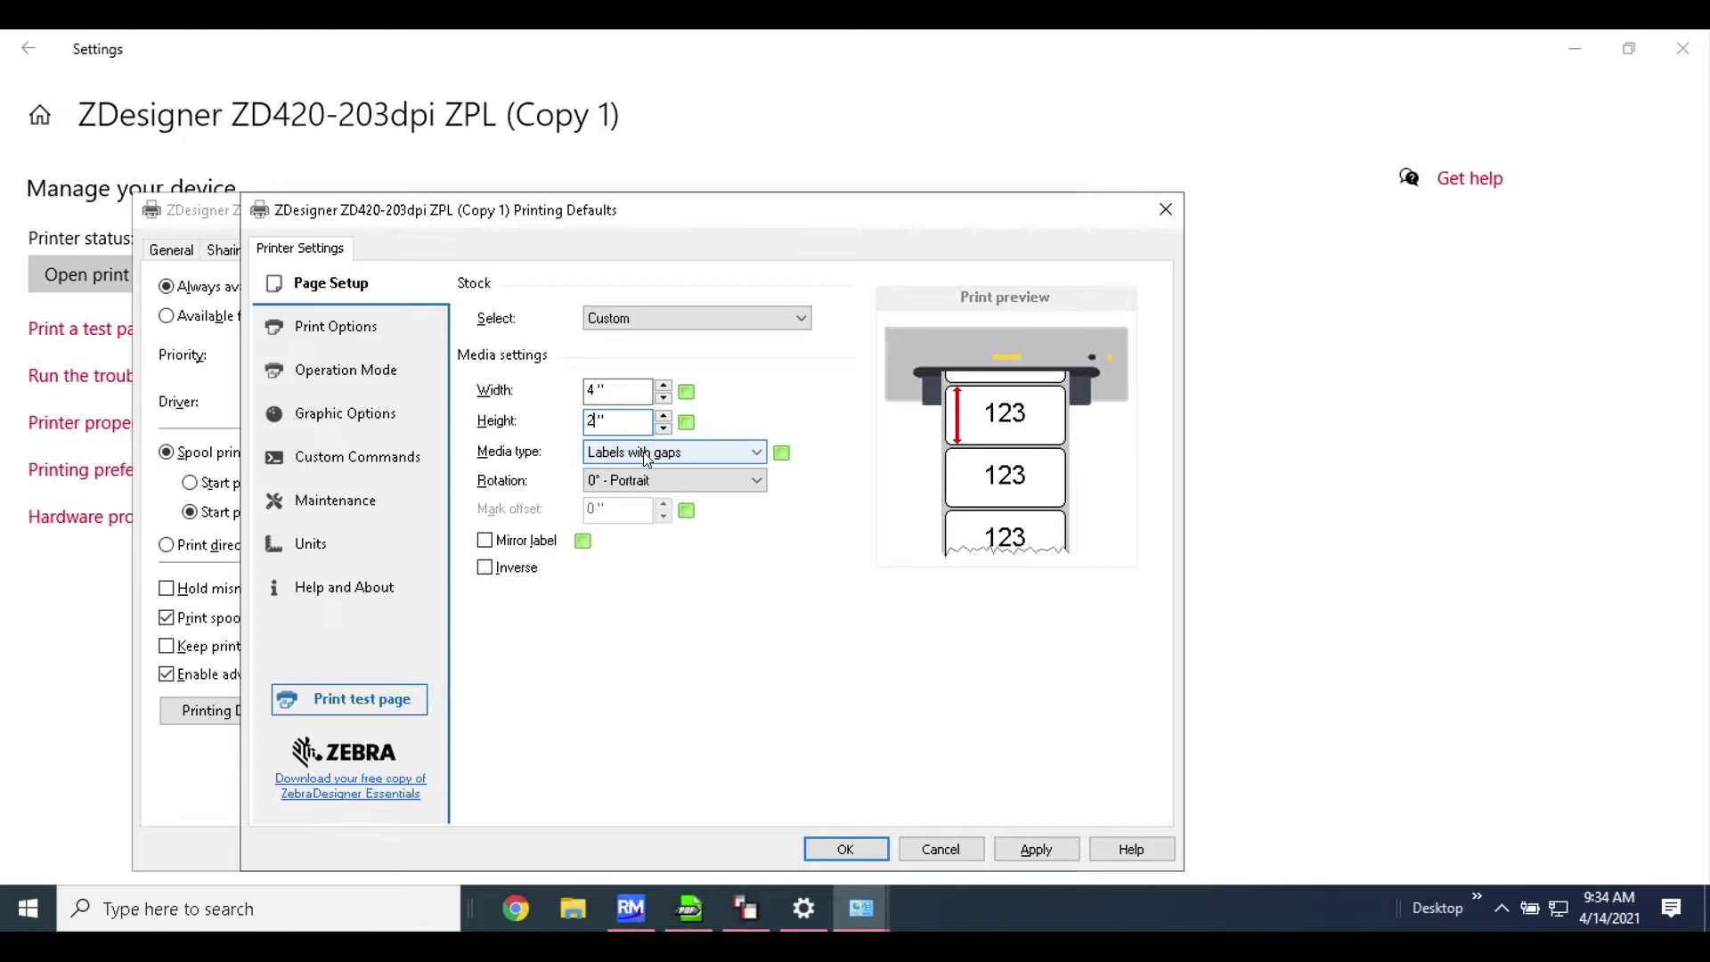
pyautogui.press('BackSpace')
pyautogui.write('6')
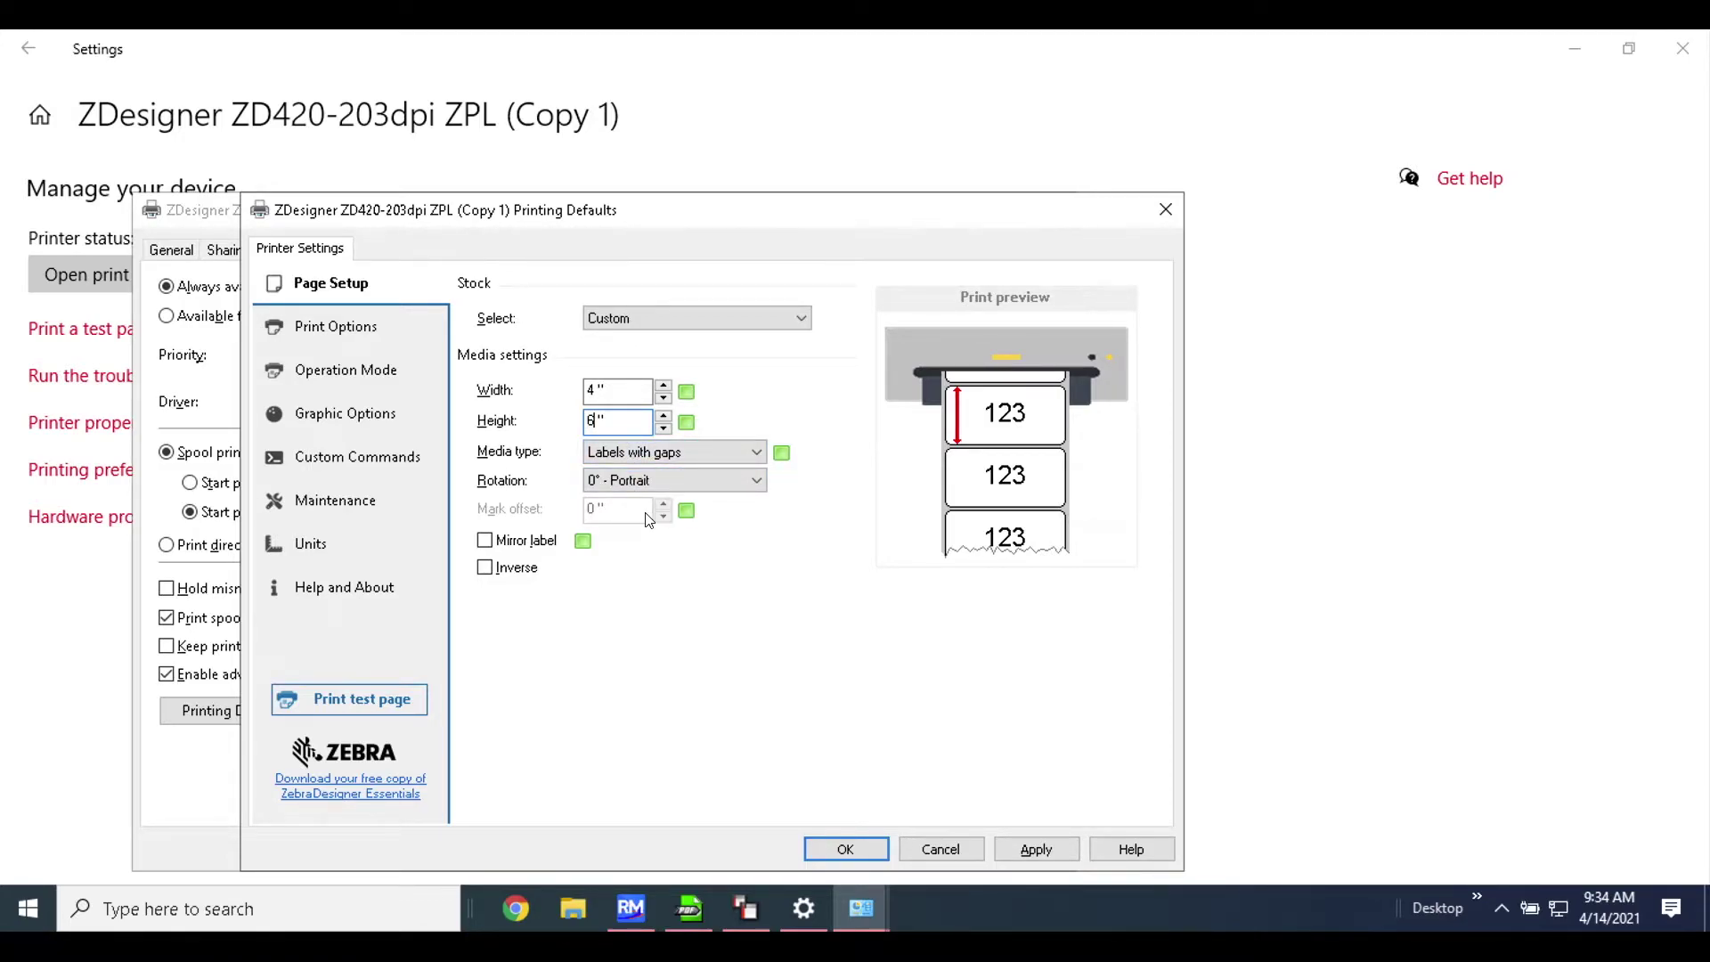
pyautogui.press('Tab')
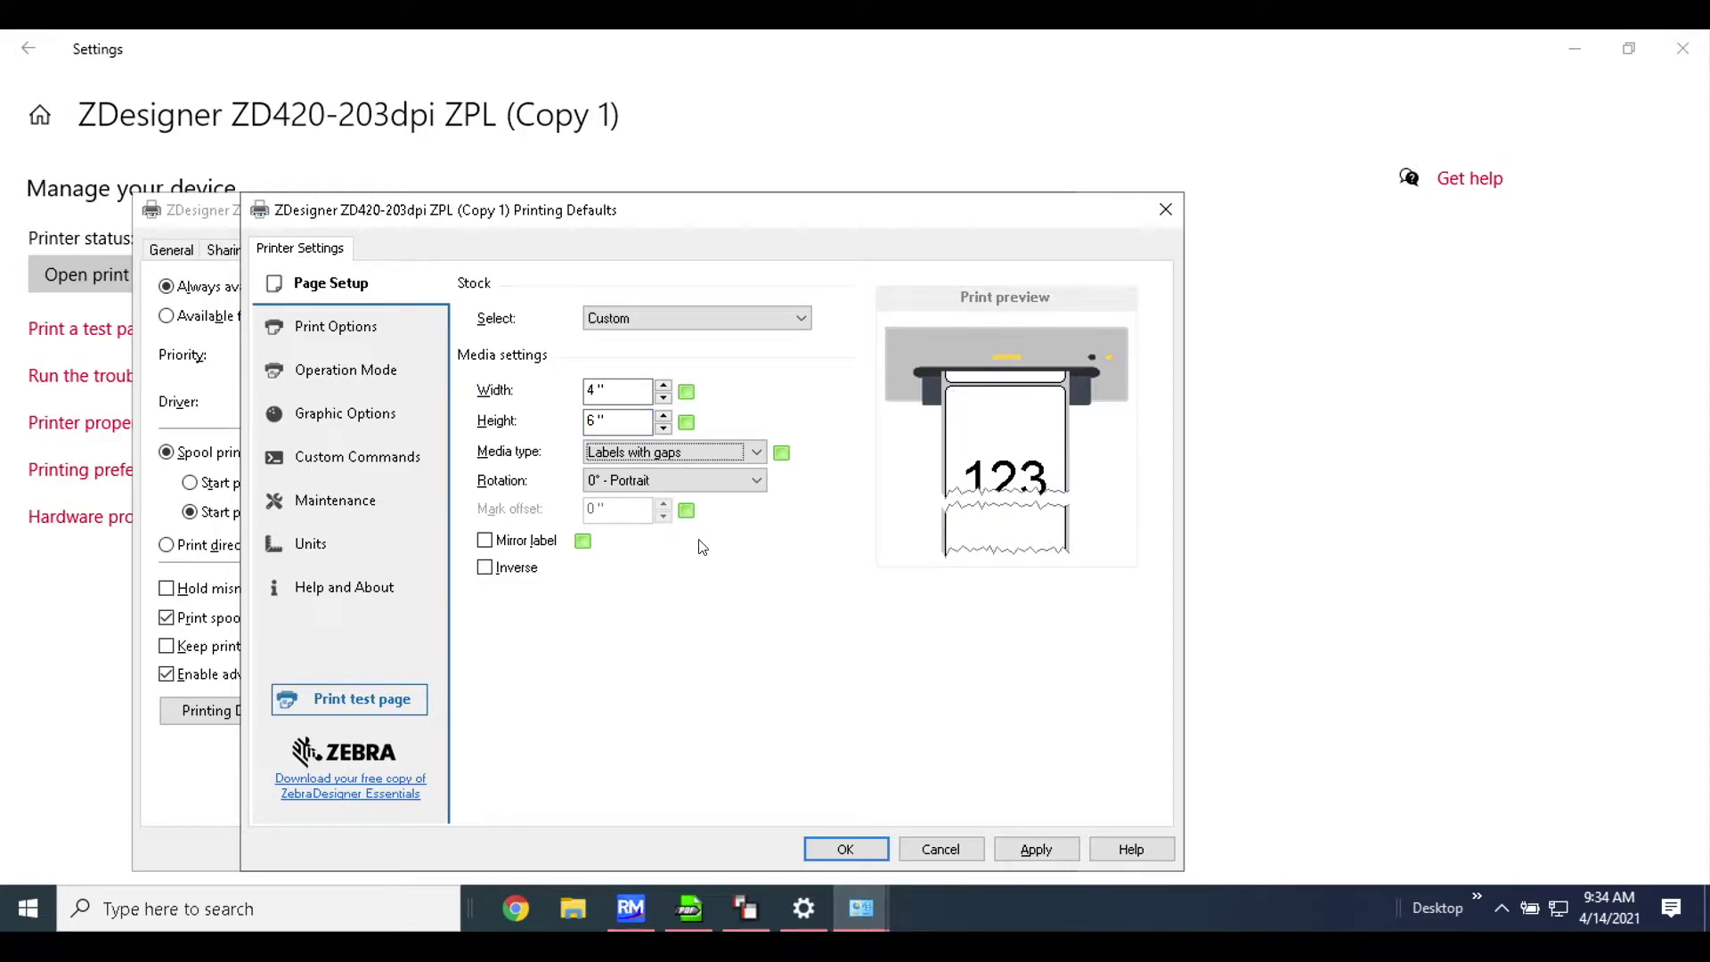
# Keep the media type at Labels with gaps and the rotation at 0° - Portrait, and apply the page setup.
pyautogui.click(628, 456)
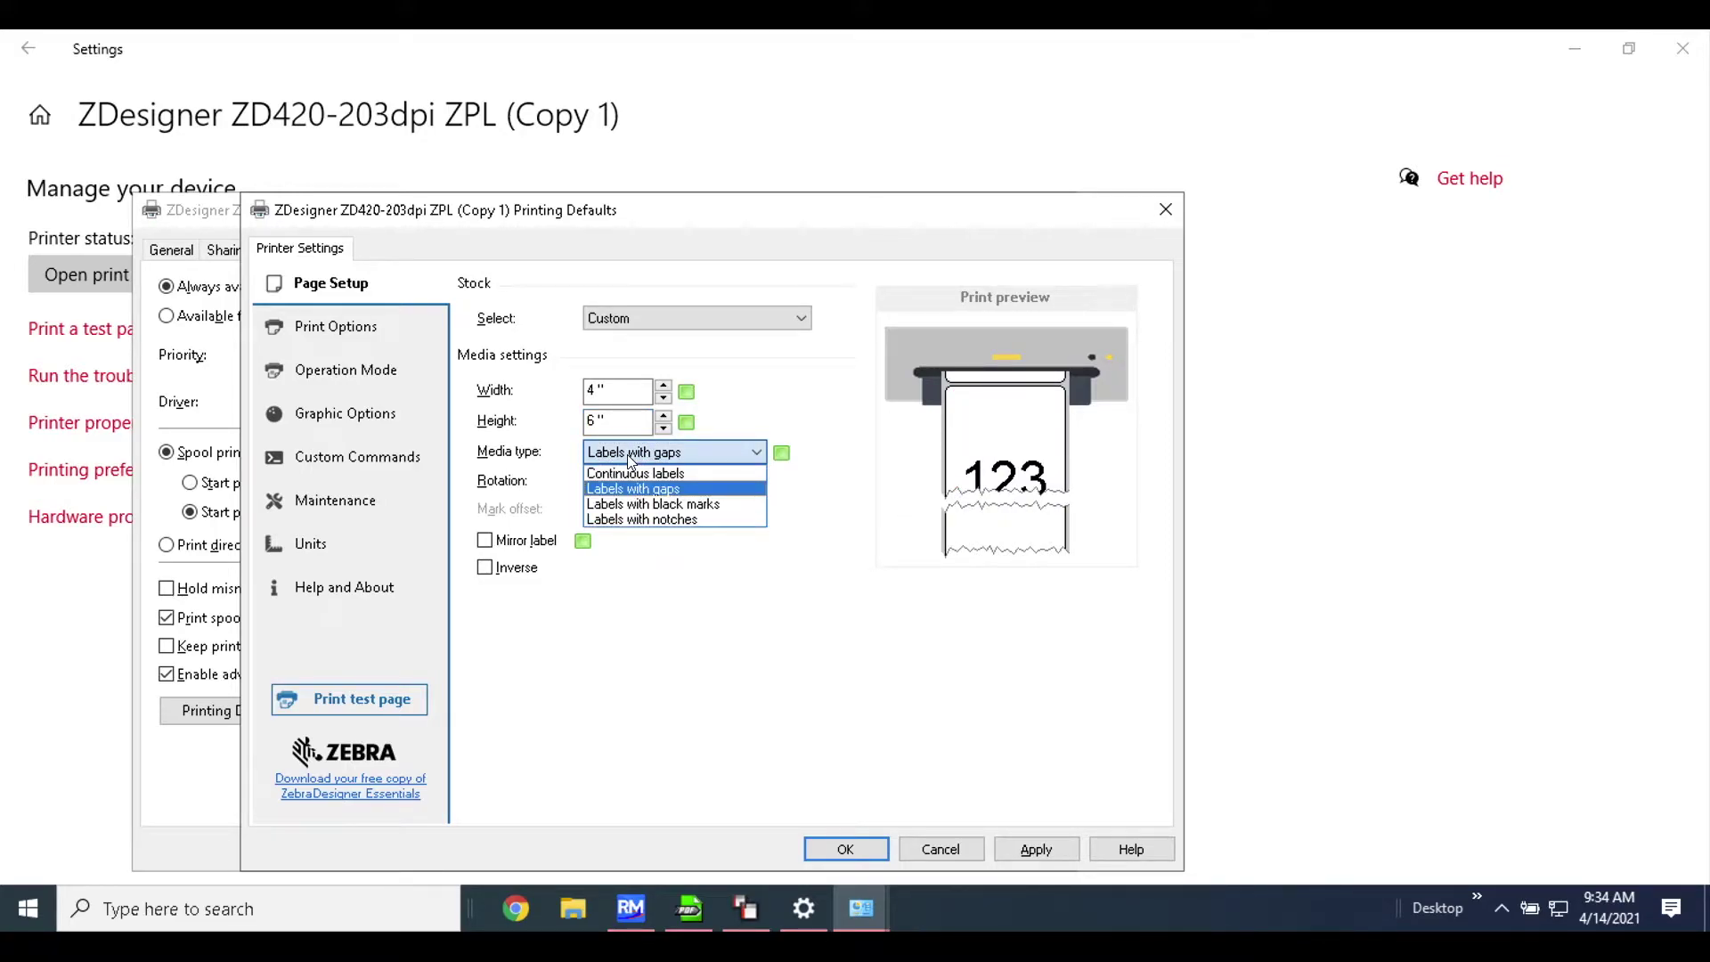
pyautogui.click(639, 684)
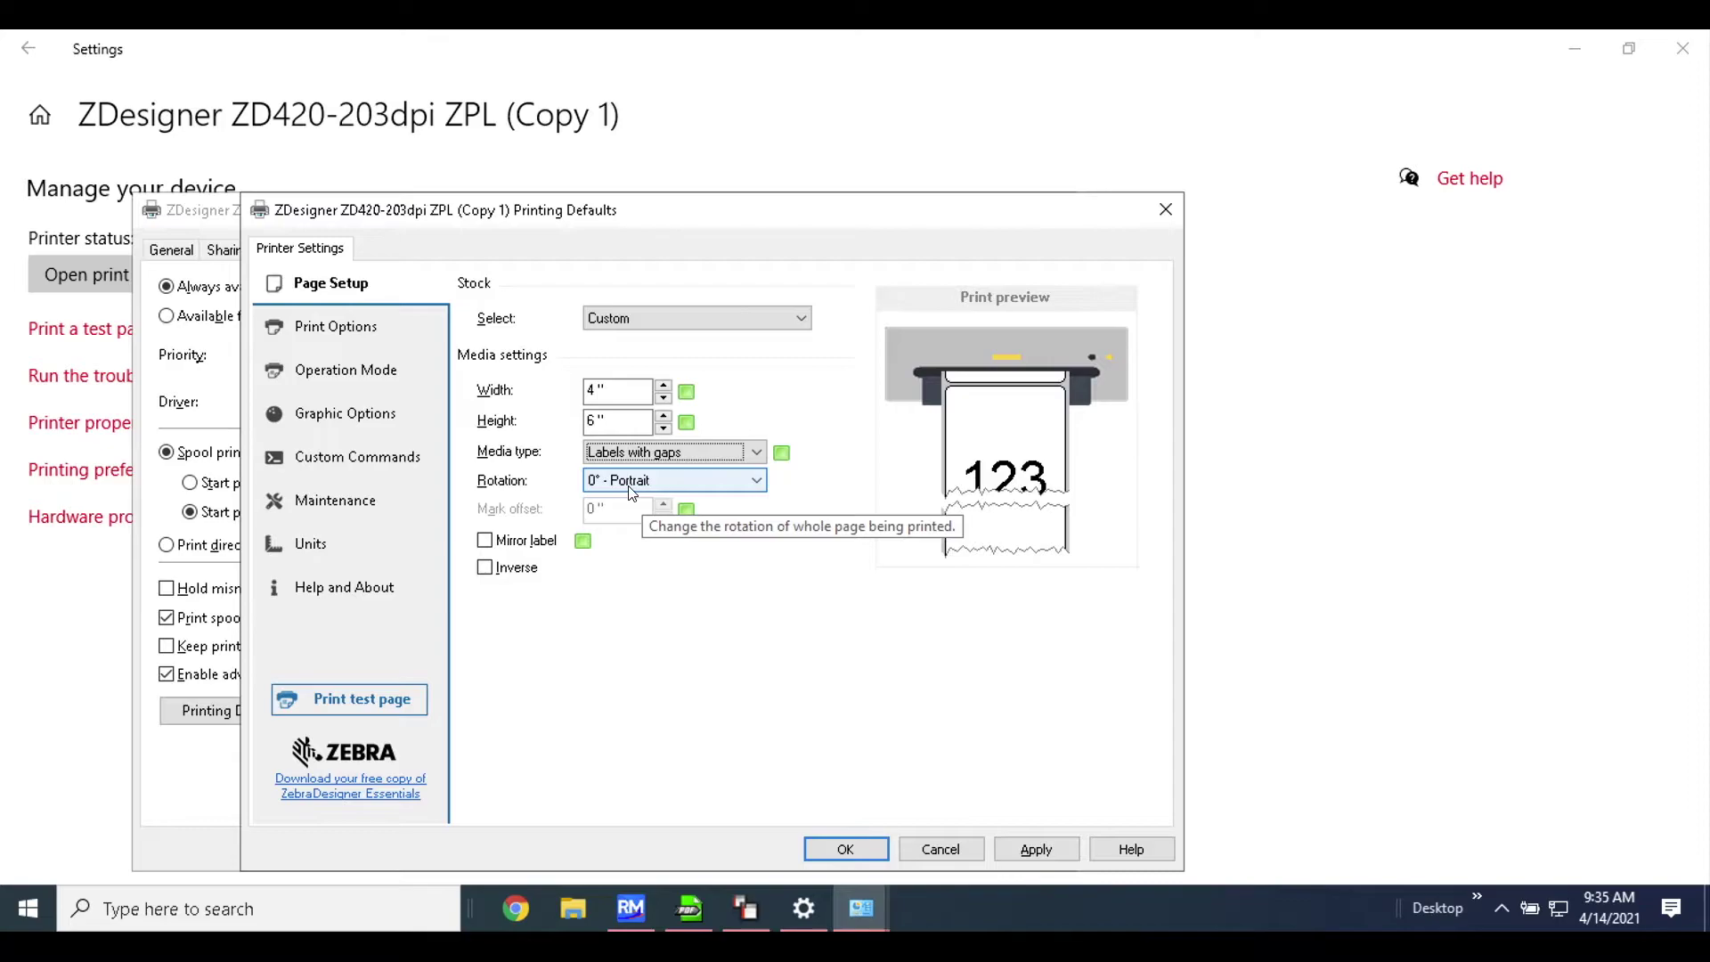
pyautogui.click(757, 479)
pyautogui.click(758, 480)
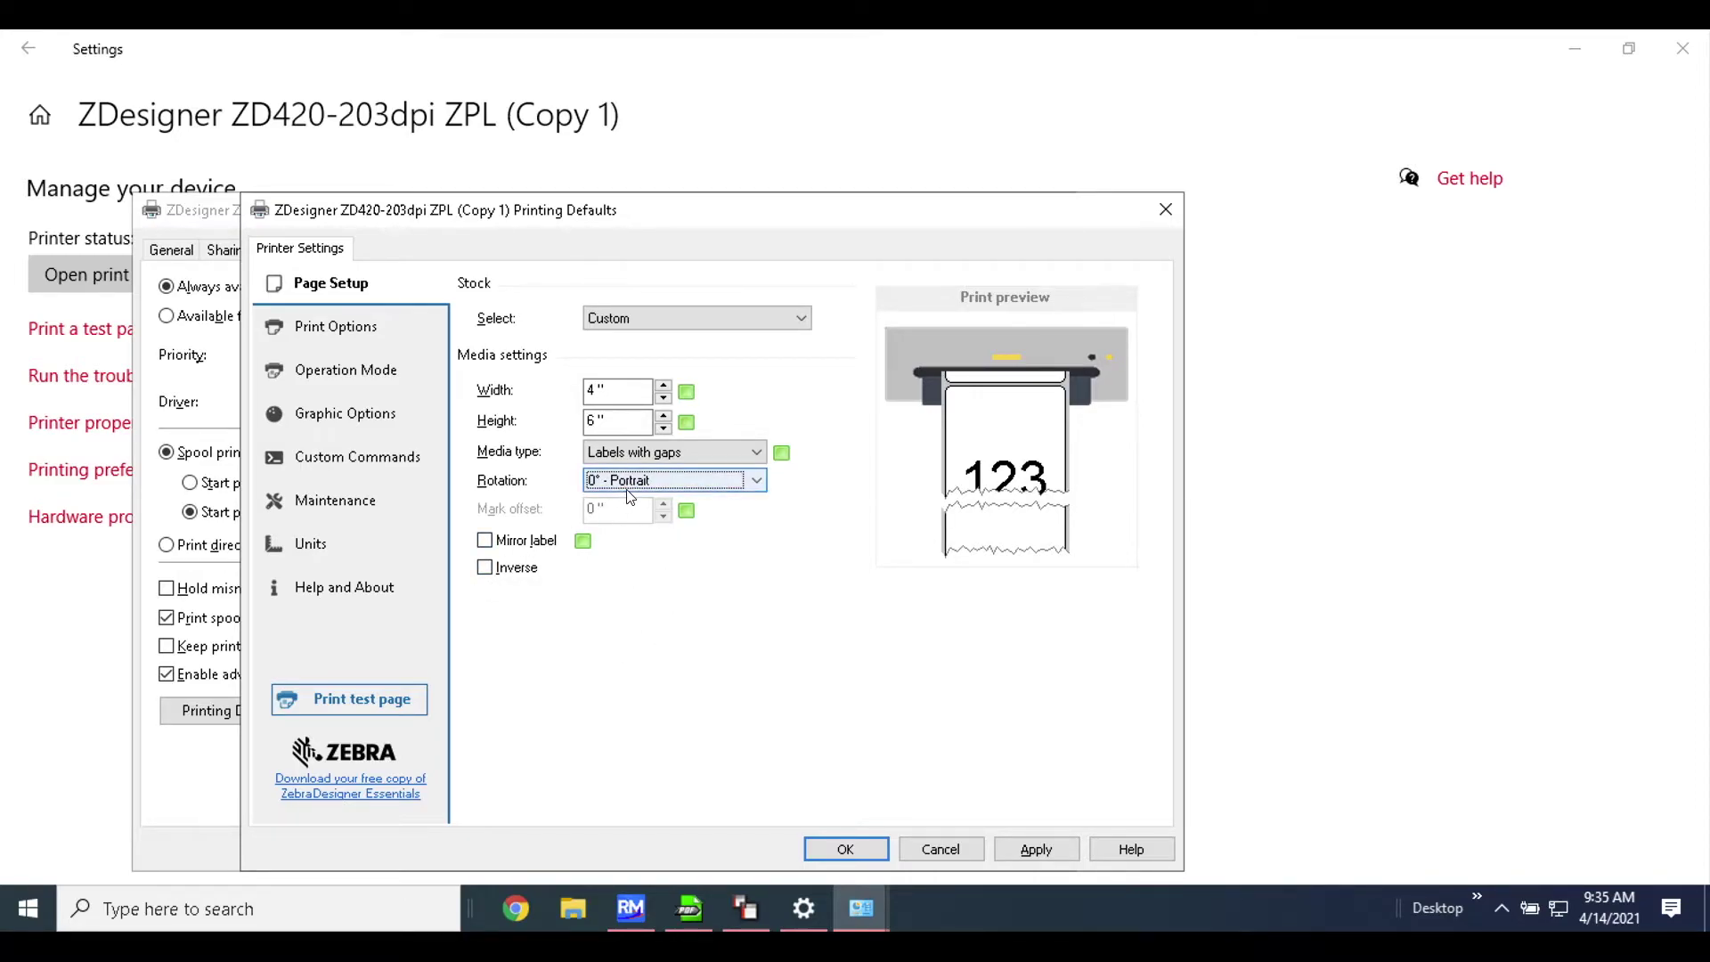
pyautogui.click(1039, 849)
pyautogui.click(845, 849)
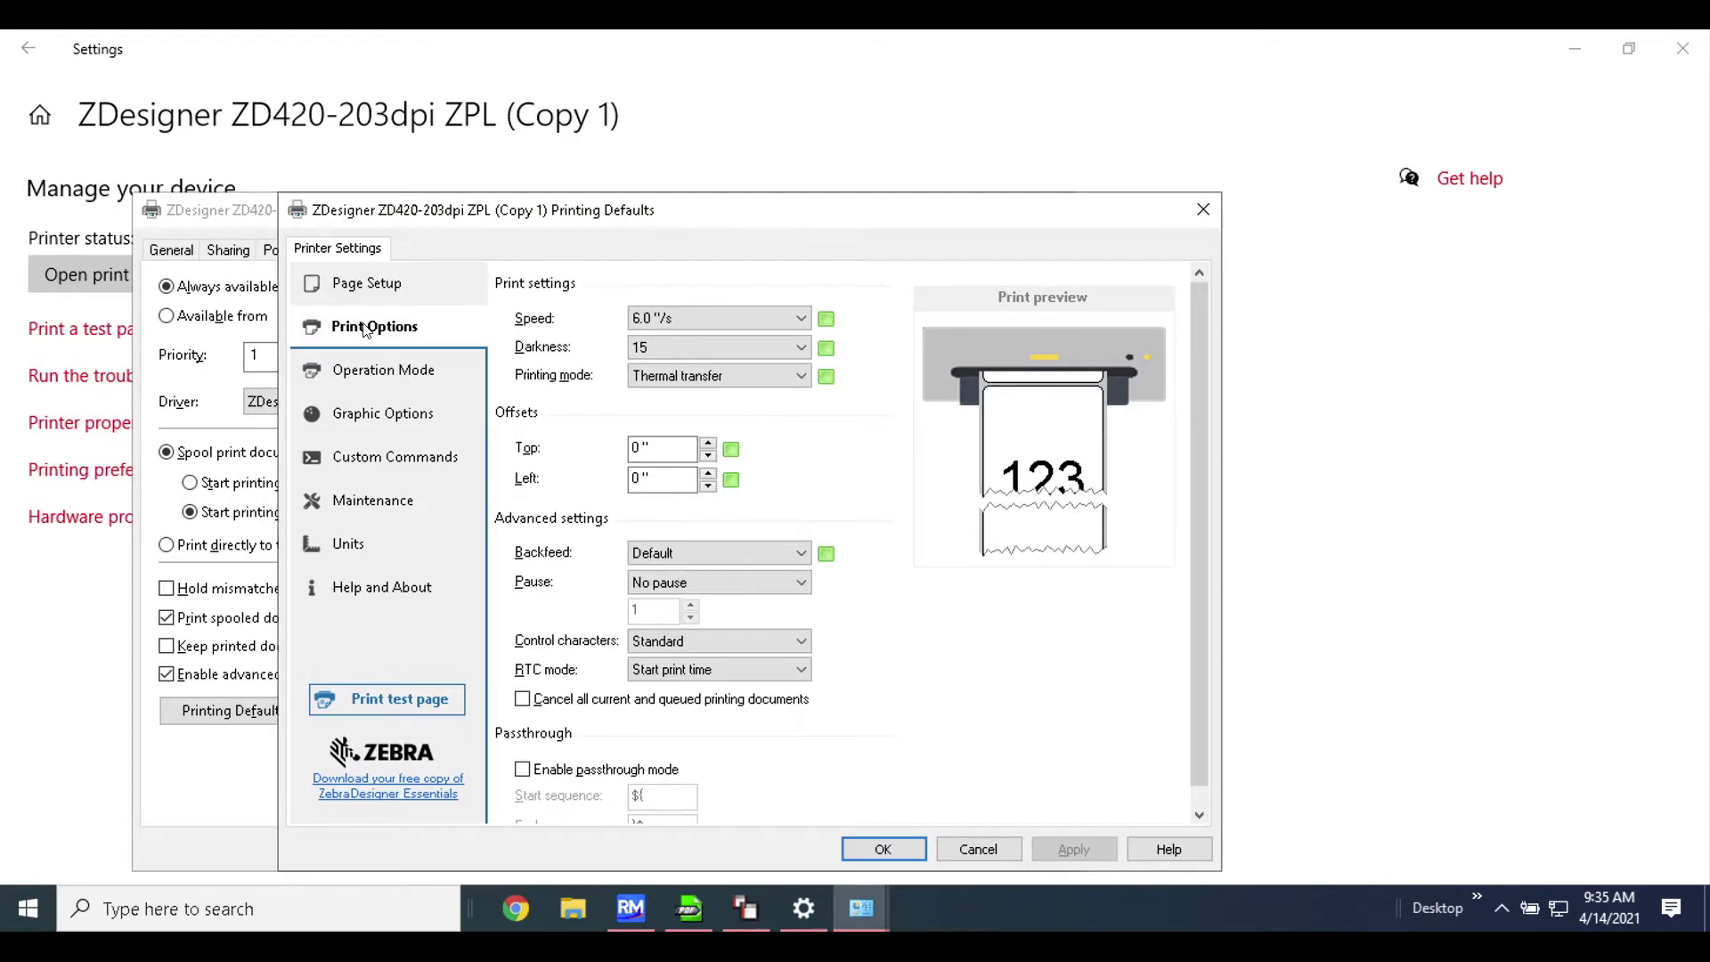
# Set the printing mode to Direct thermal in the label printer's print options.
pyautogui.click(720, 378)
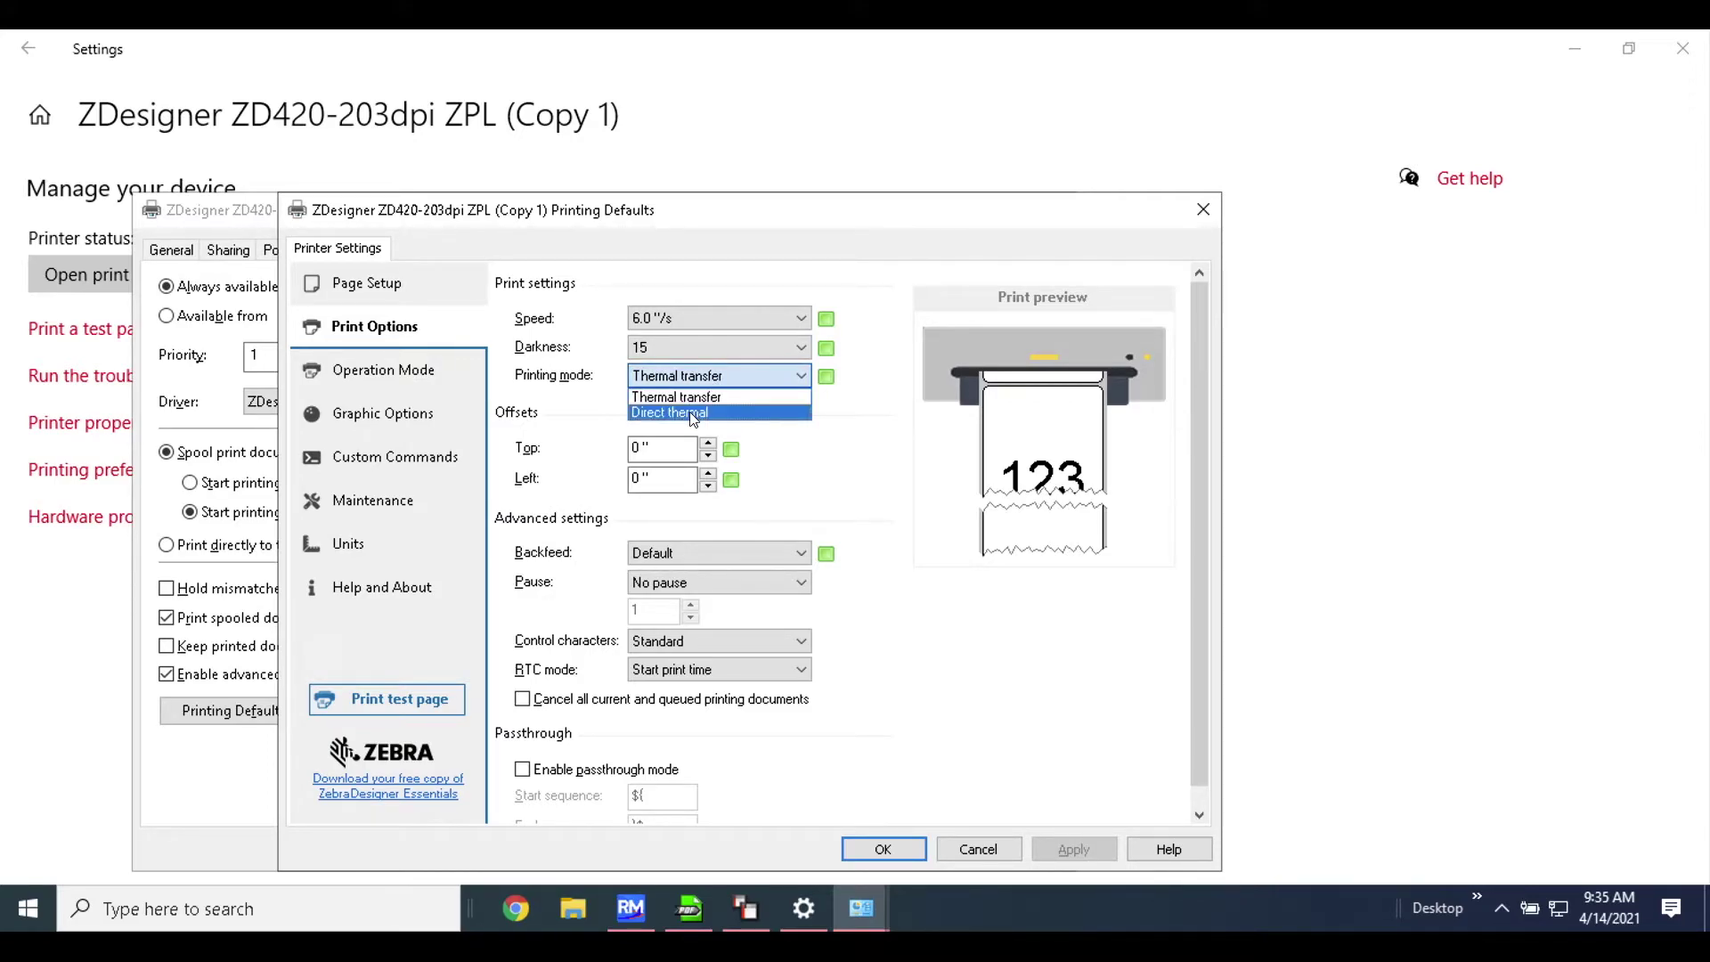
pyautogui.click(693, 414)
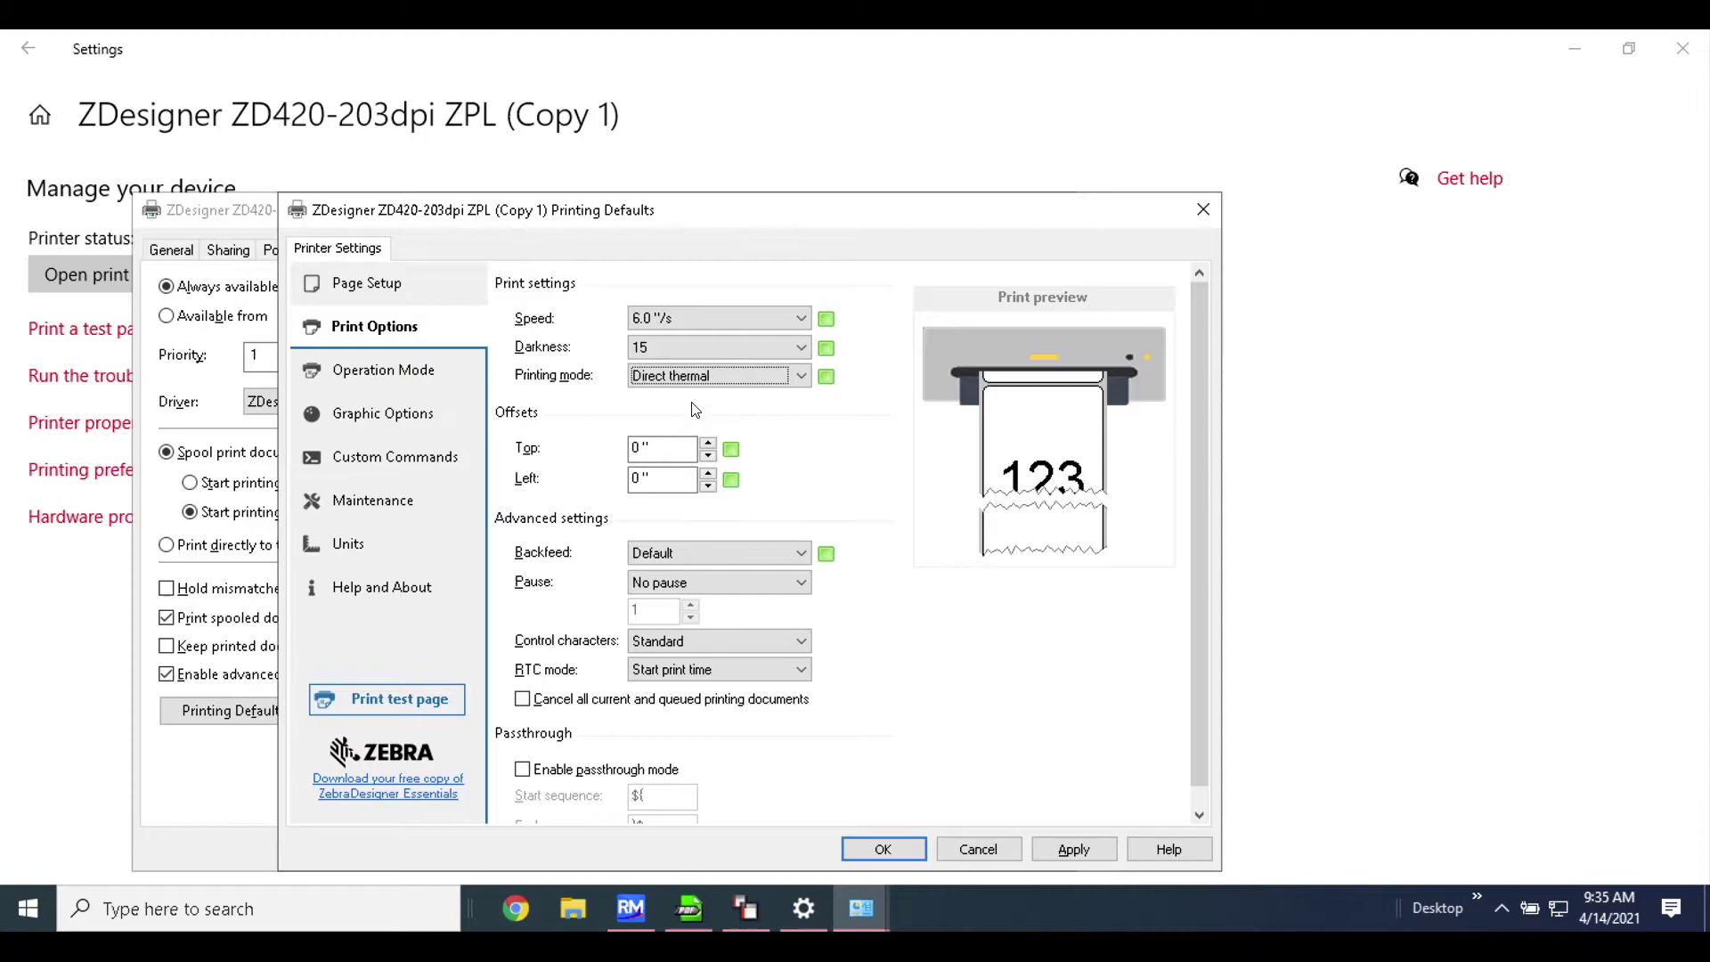
pyautogui.click(703, 377)
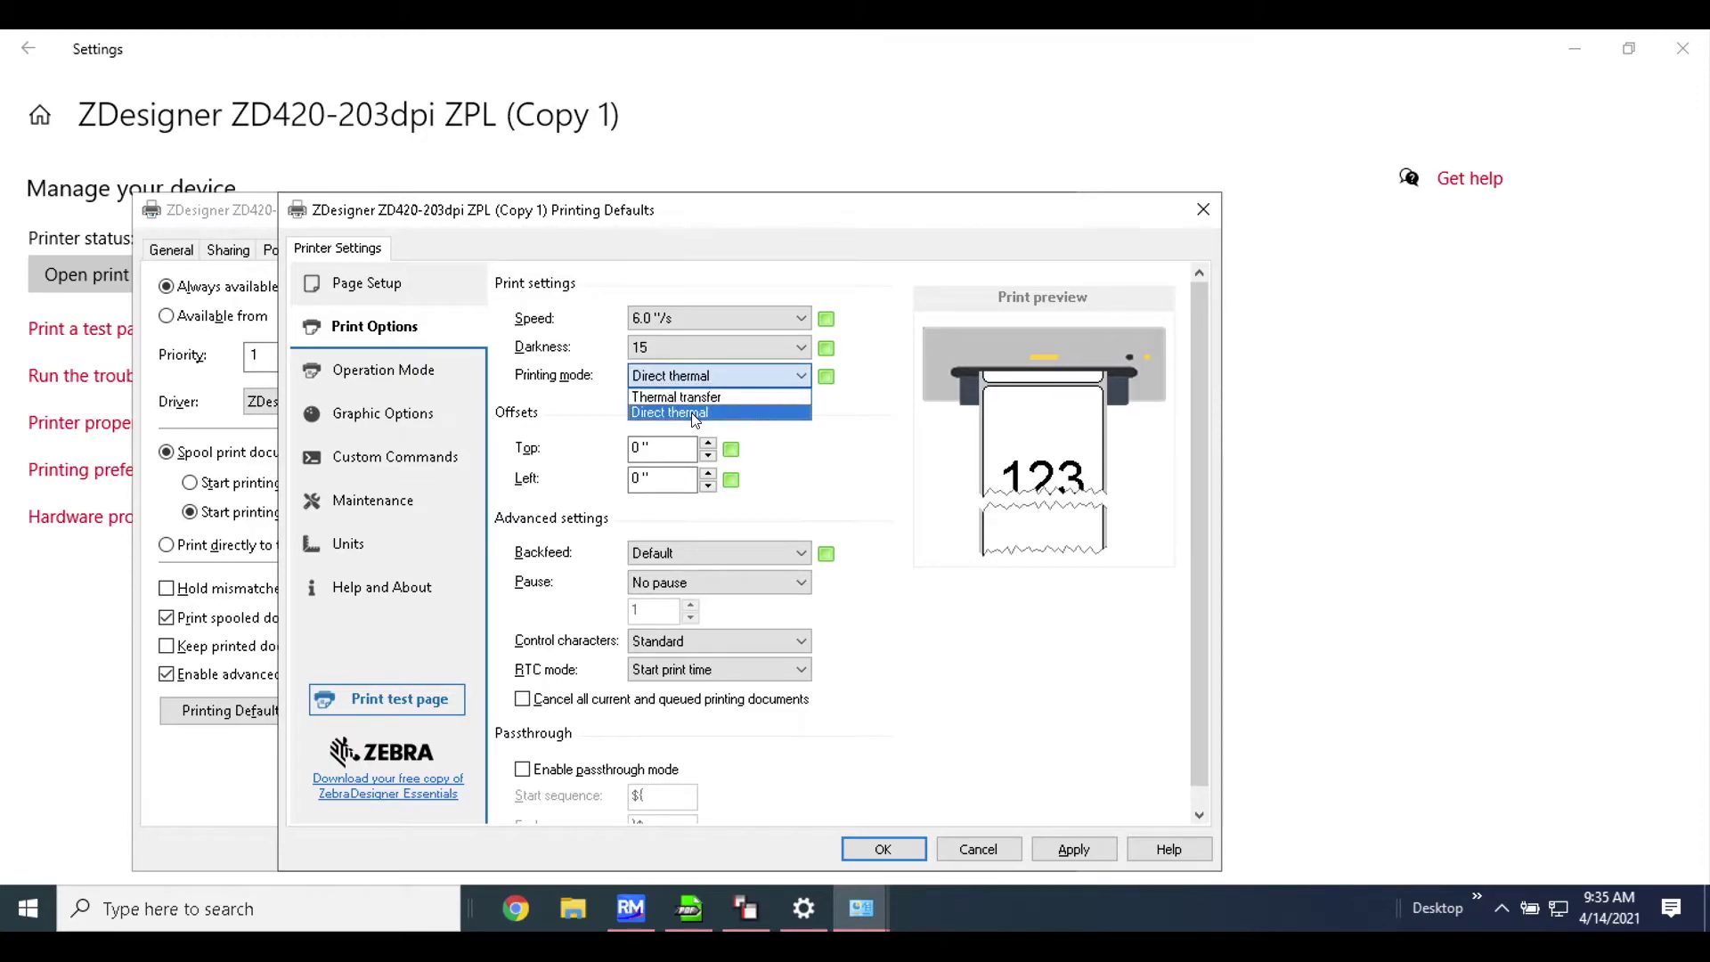
pyautogui.click(696, 415)
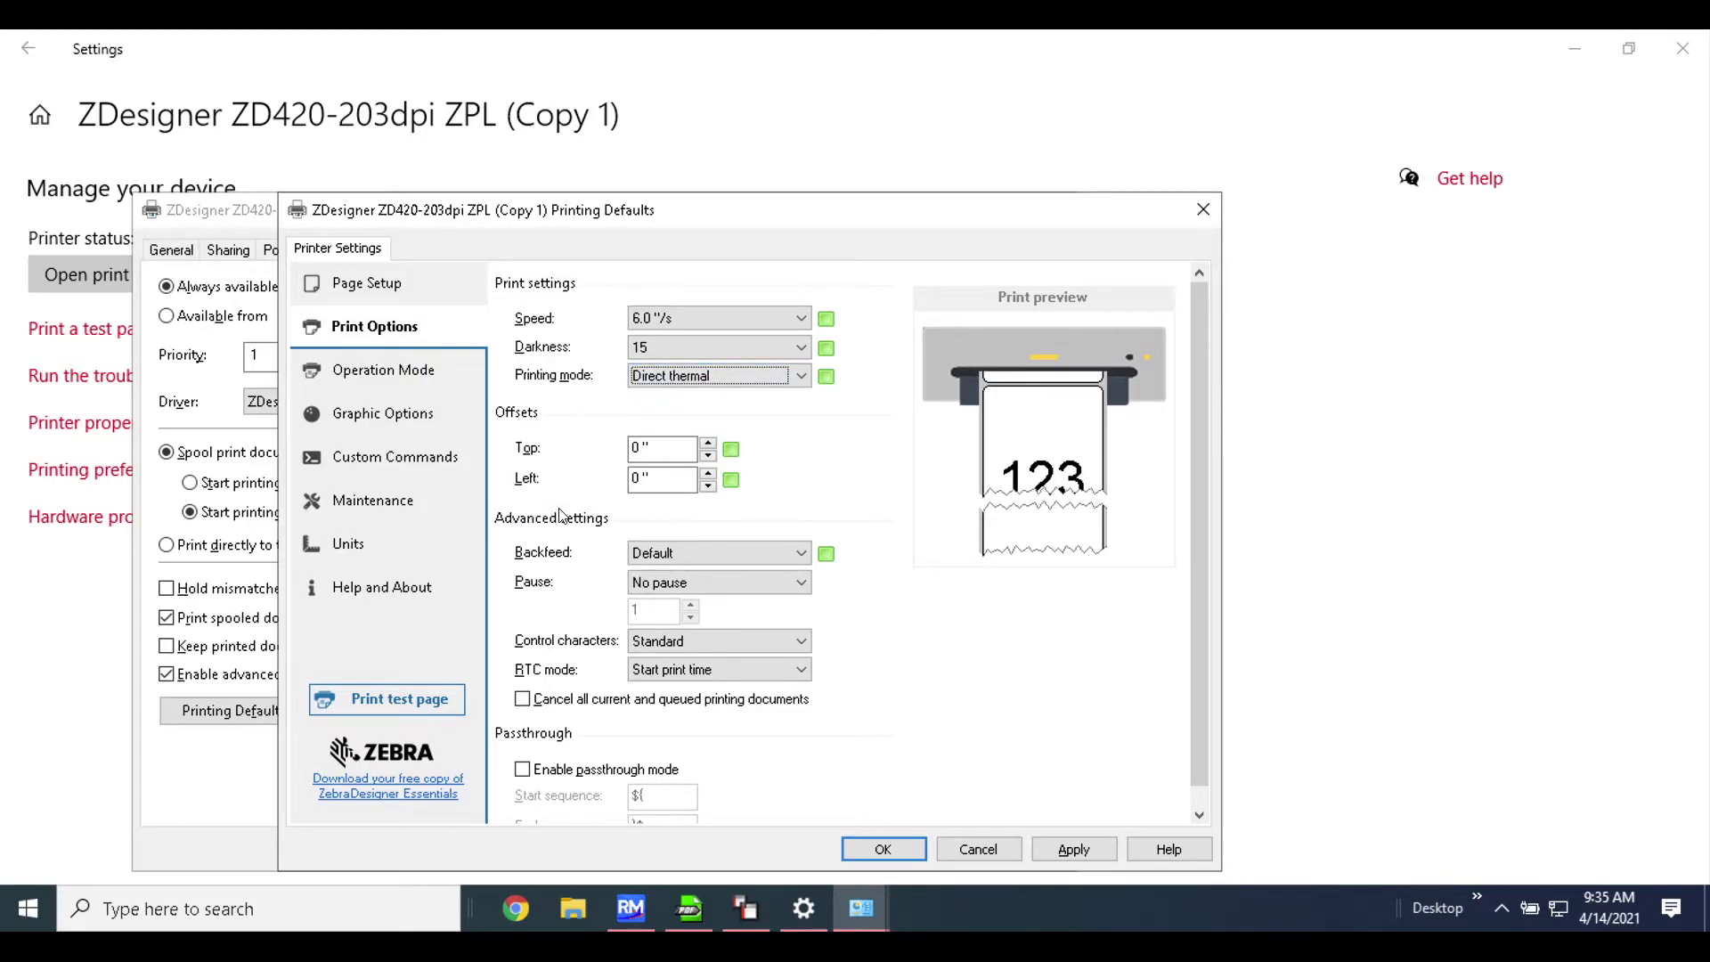
# Apply the changed printing defaults and close the label printer's properties.
pyautogui.scroll(-1, 562, 515)
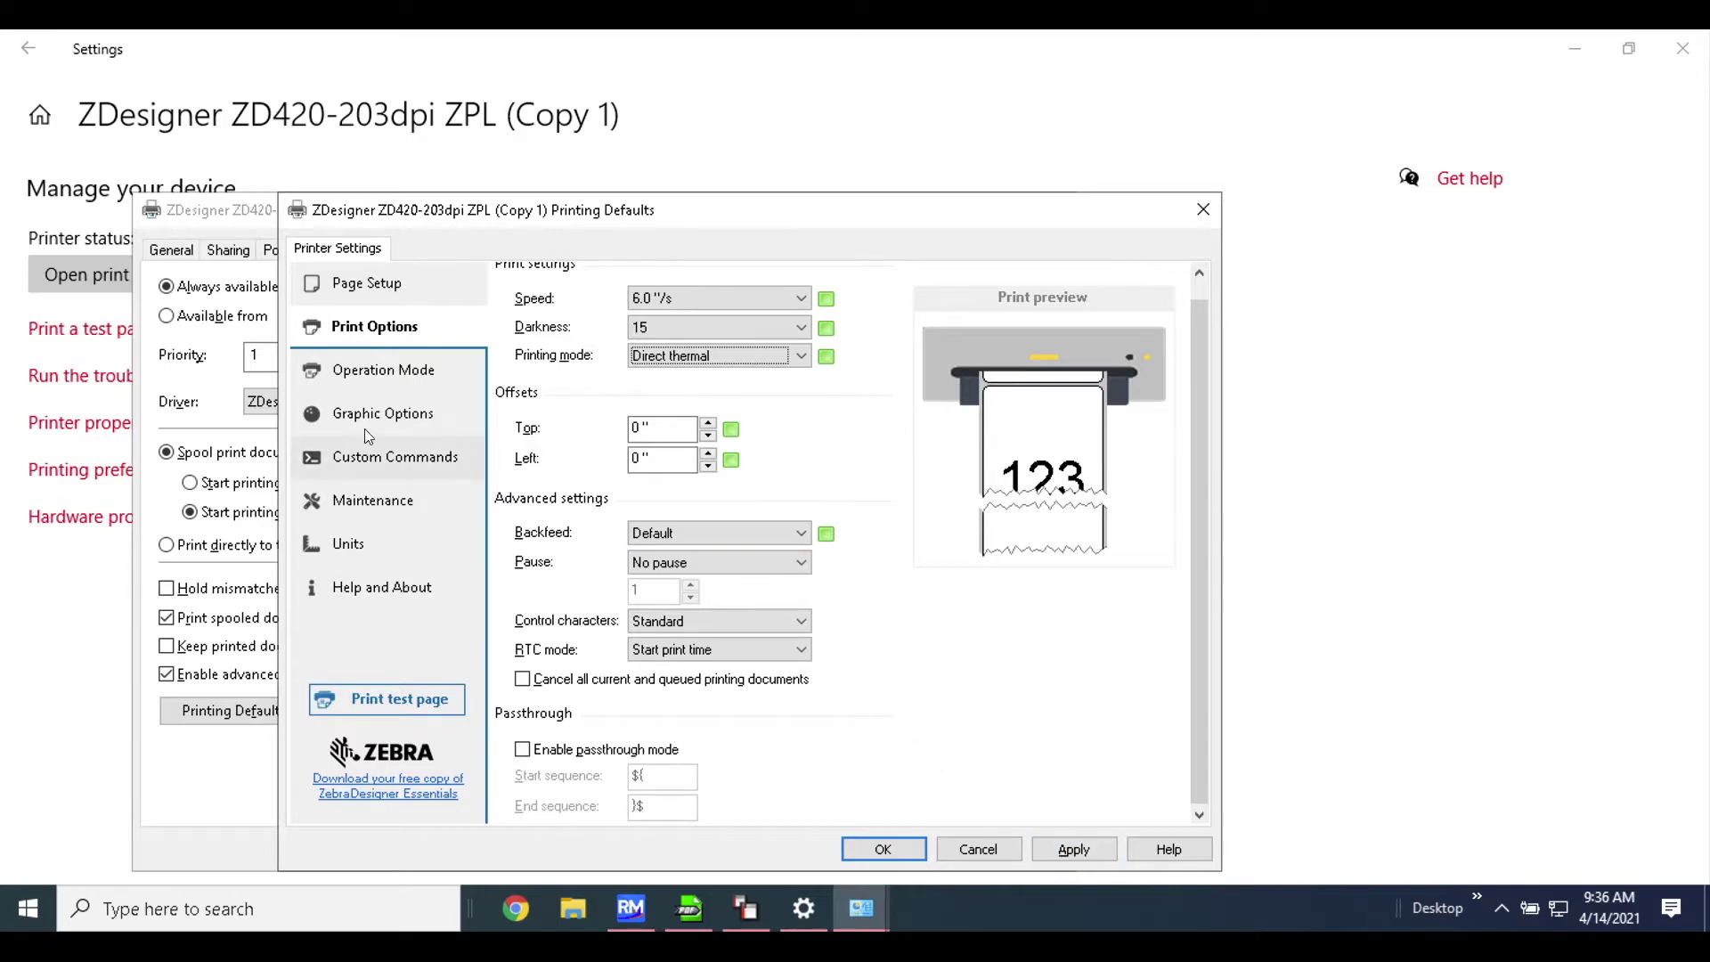
pyautogui.click(381, 587)
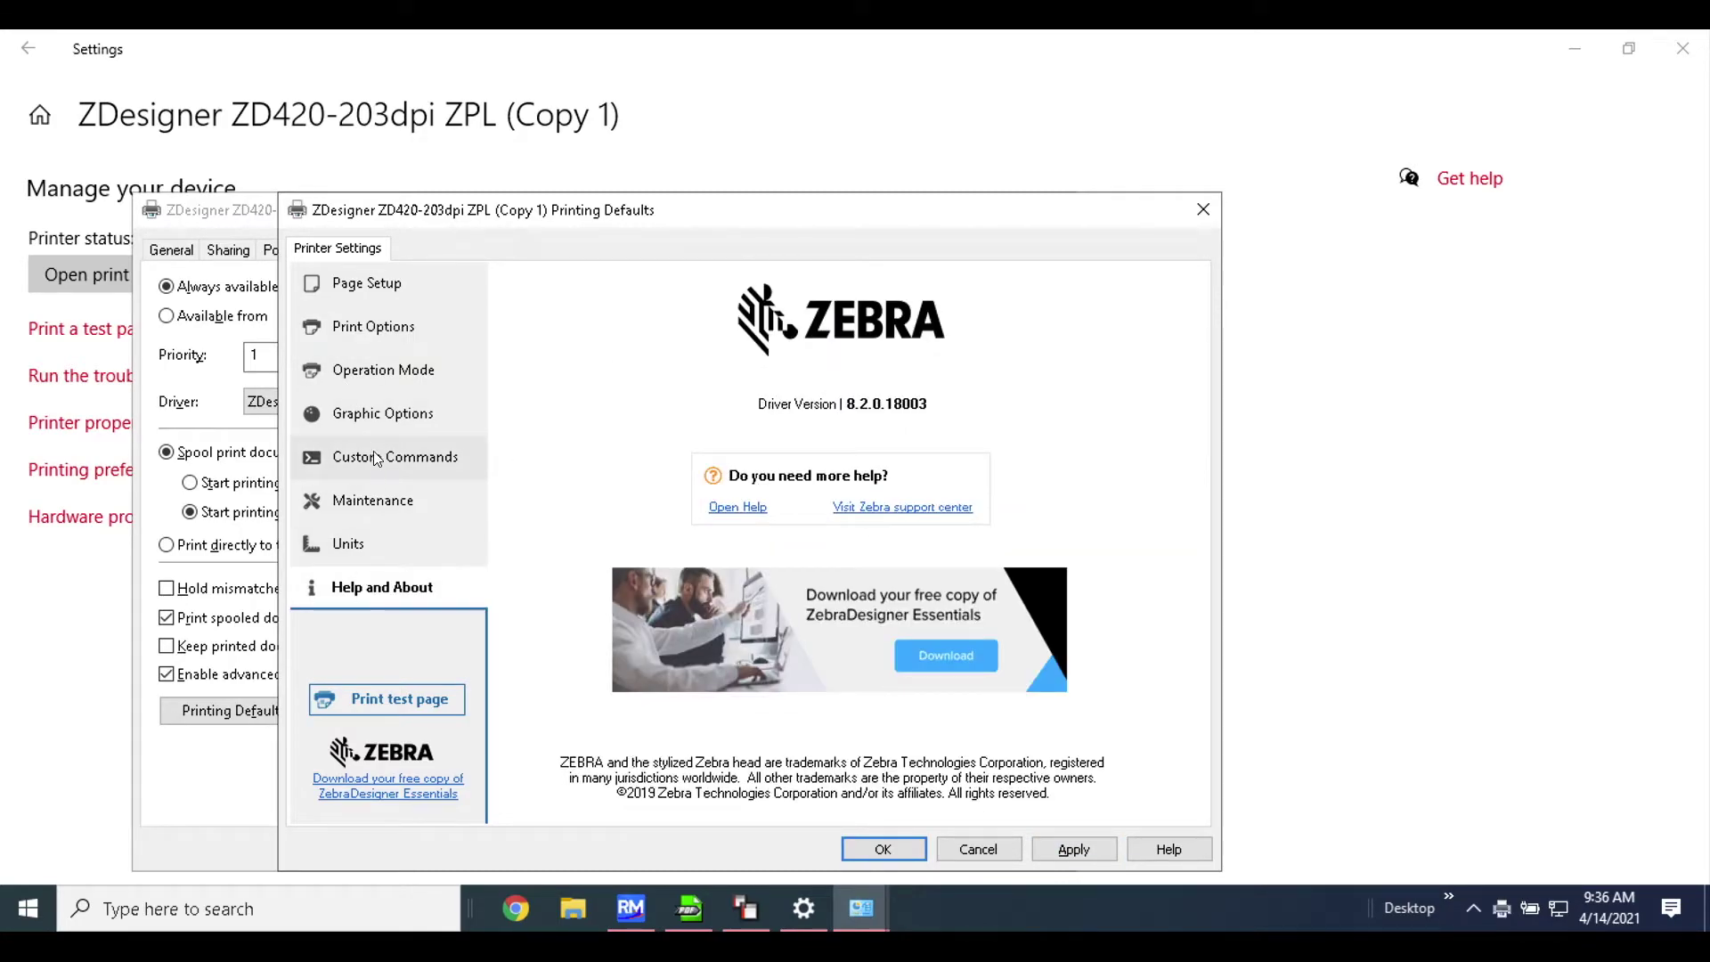
pyautogui.click(1075, 848)
pyautogui.click(883, 847)
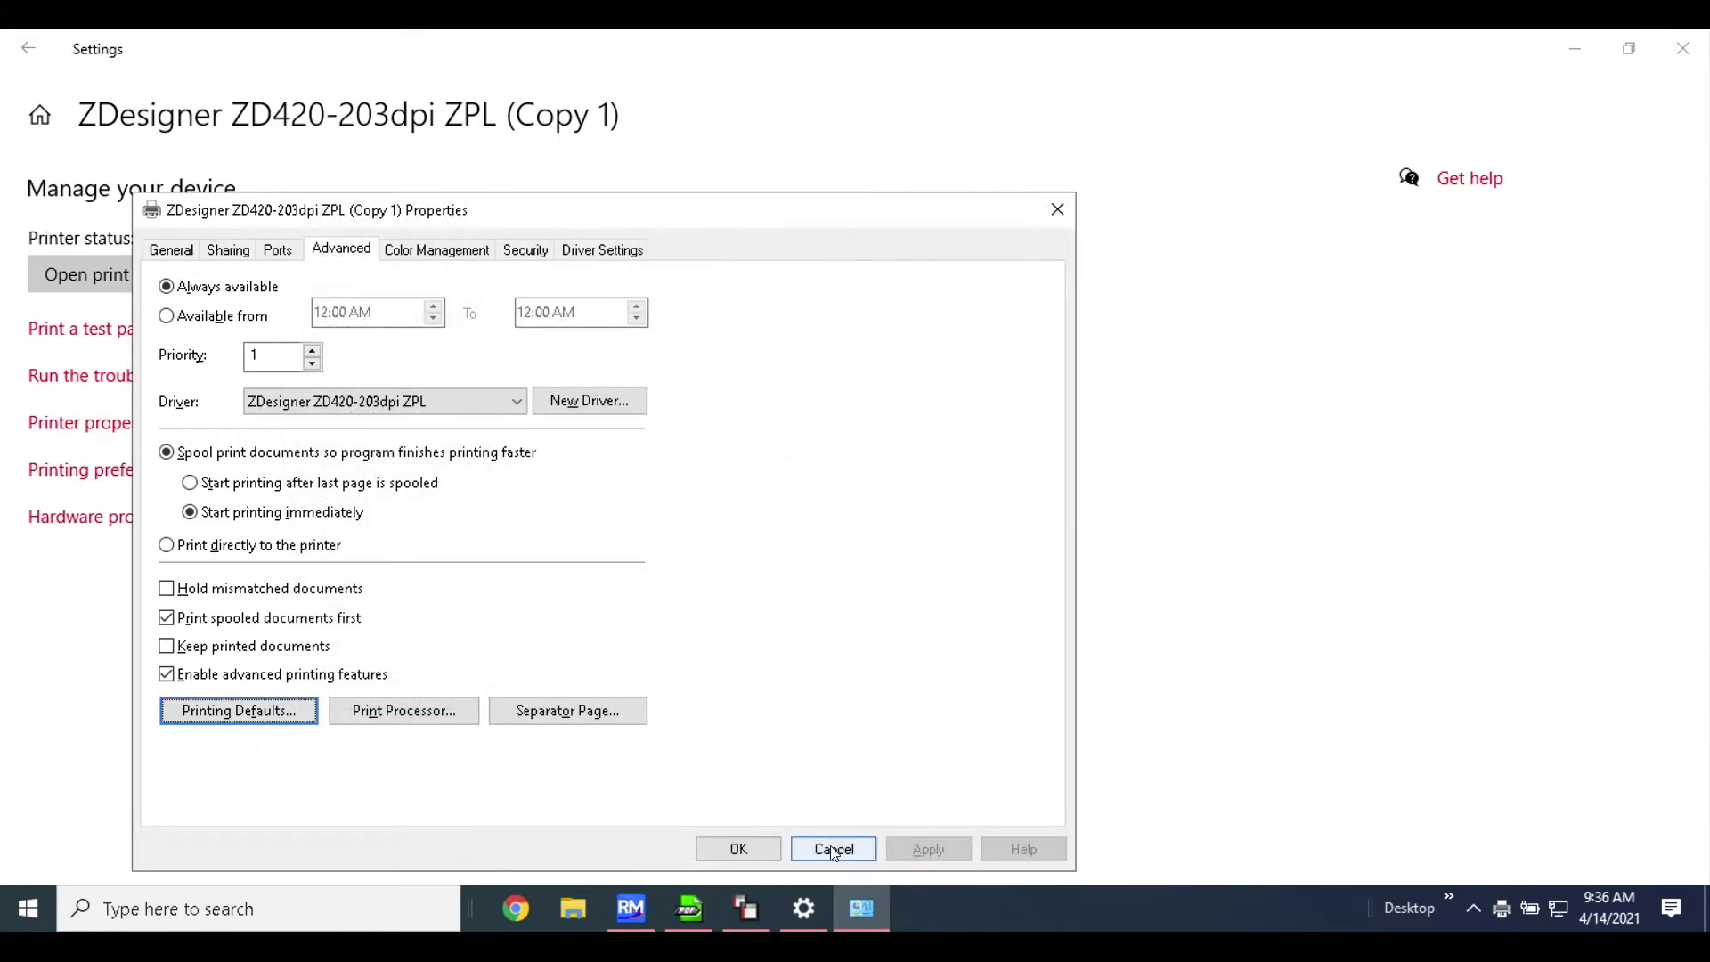
pyautogui.click(738, 849)
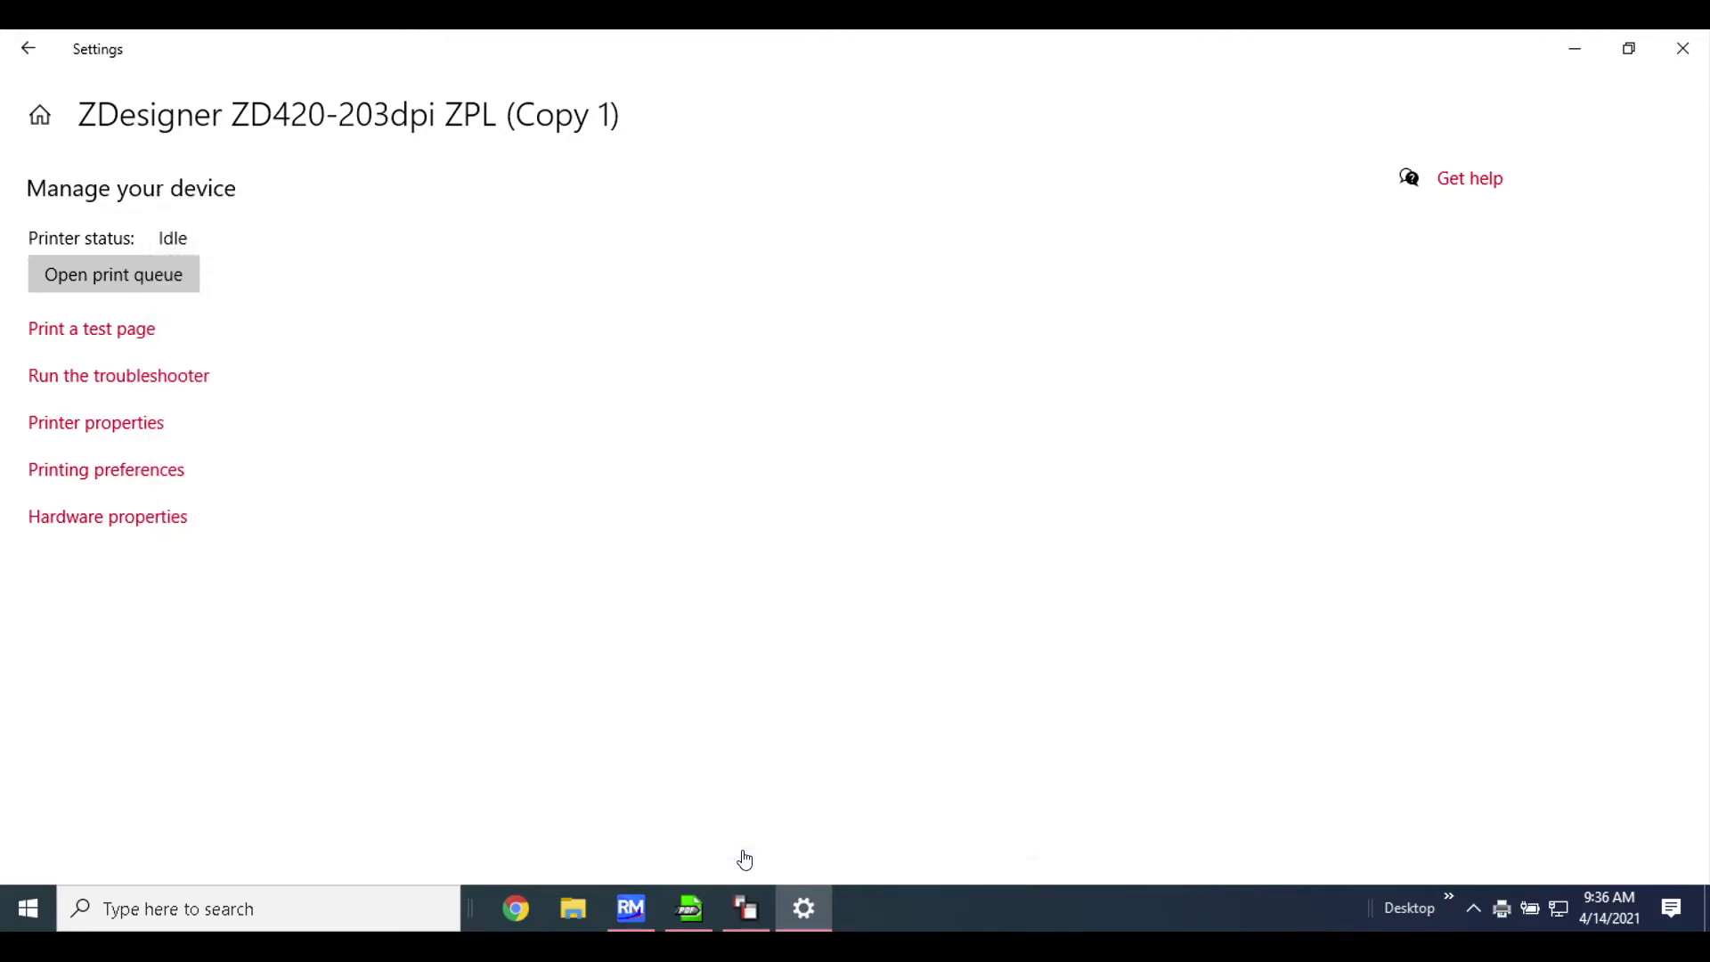
# Switch to Roll-Master and open Printer Set-up And Maintenance under the hardware part of System Maintenance.
pyautogui.click(749, 911)
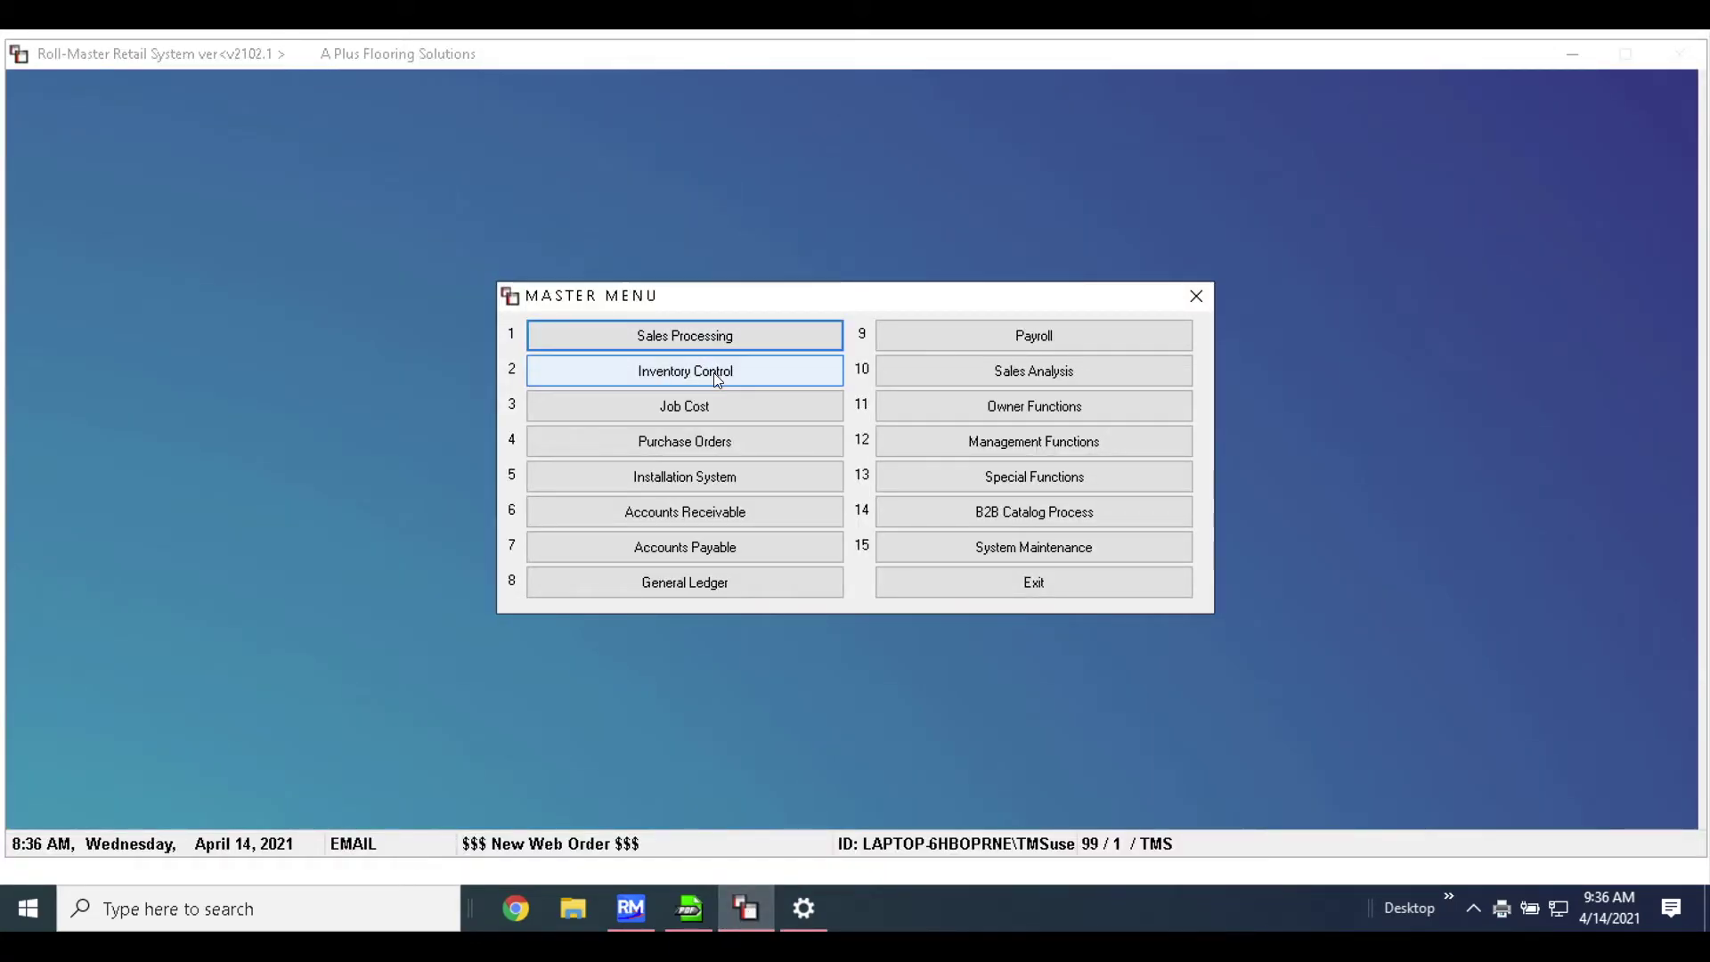
pyautogui.click(993, 552)
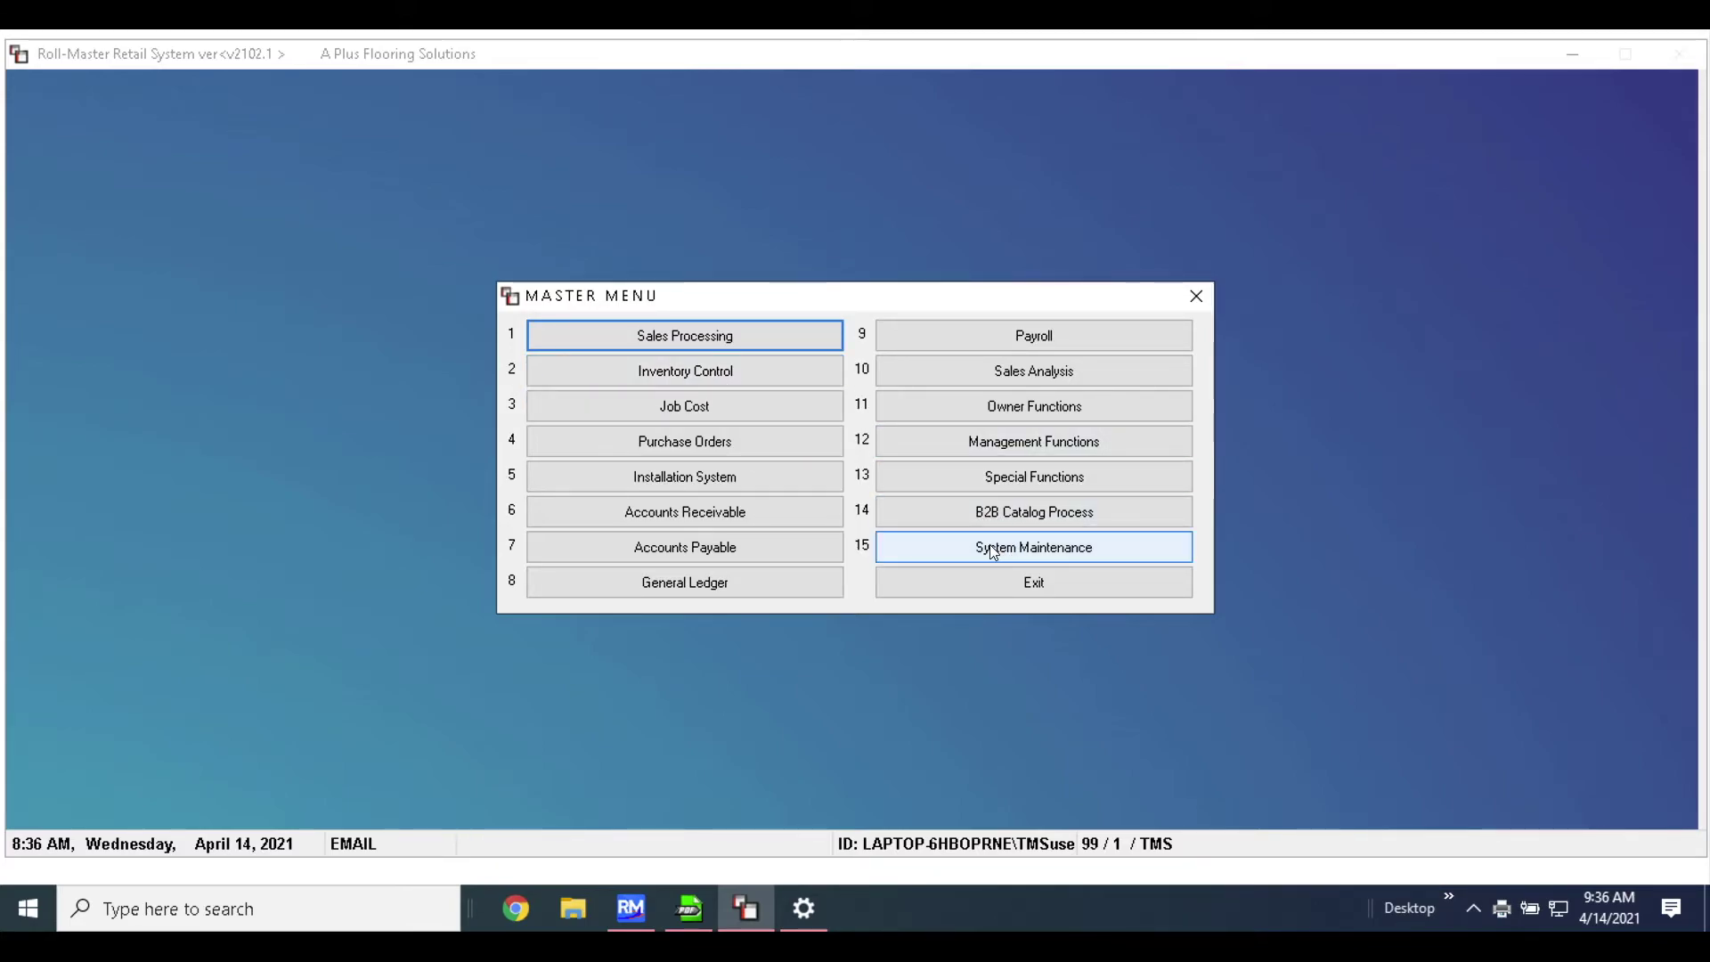
pyautogui.click(1079, 554)
pyautogui.click(842, 563)
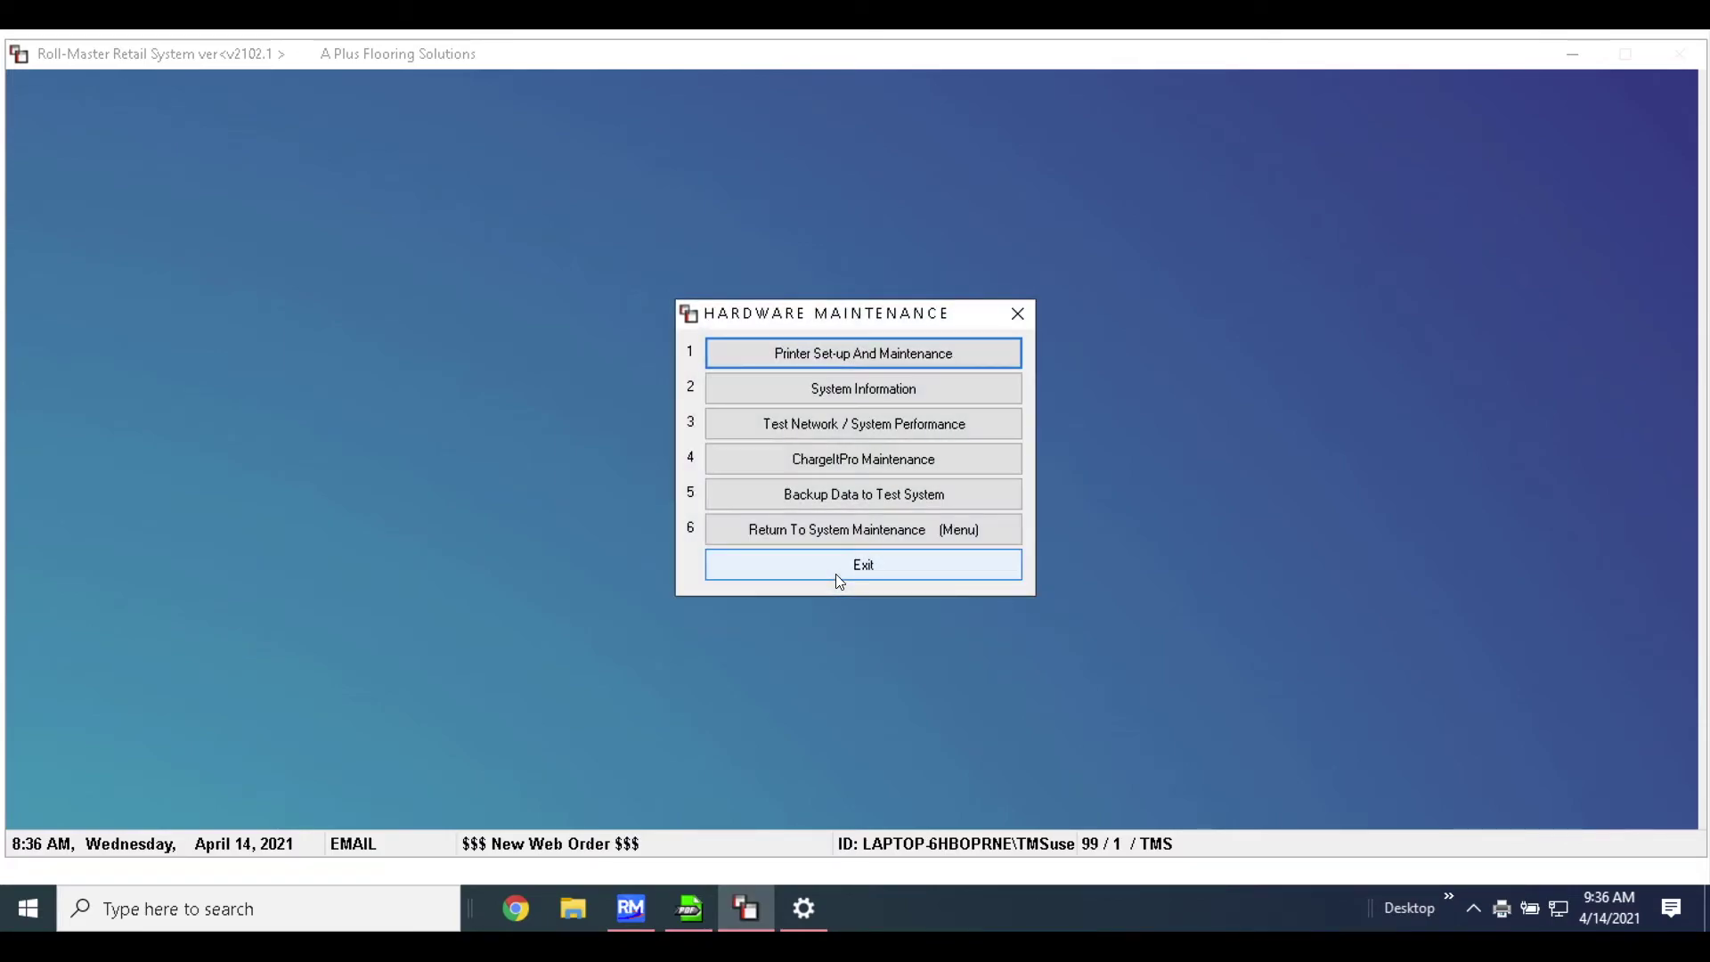
pyautogui.click(845, 360)
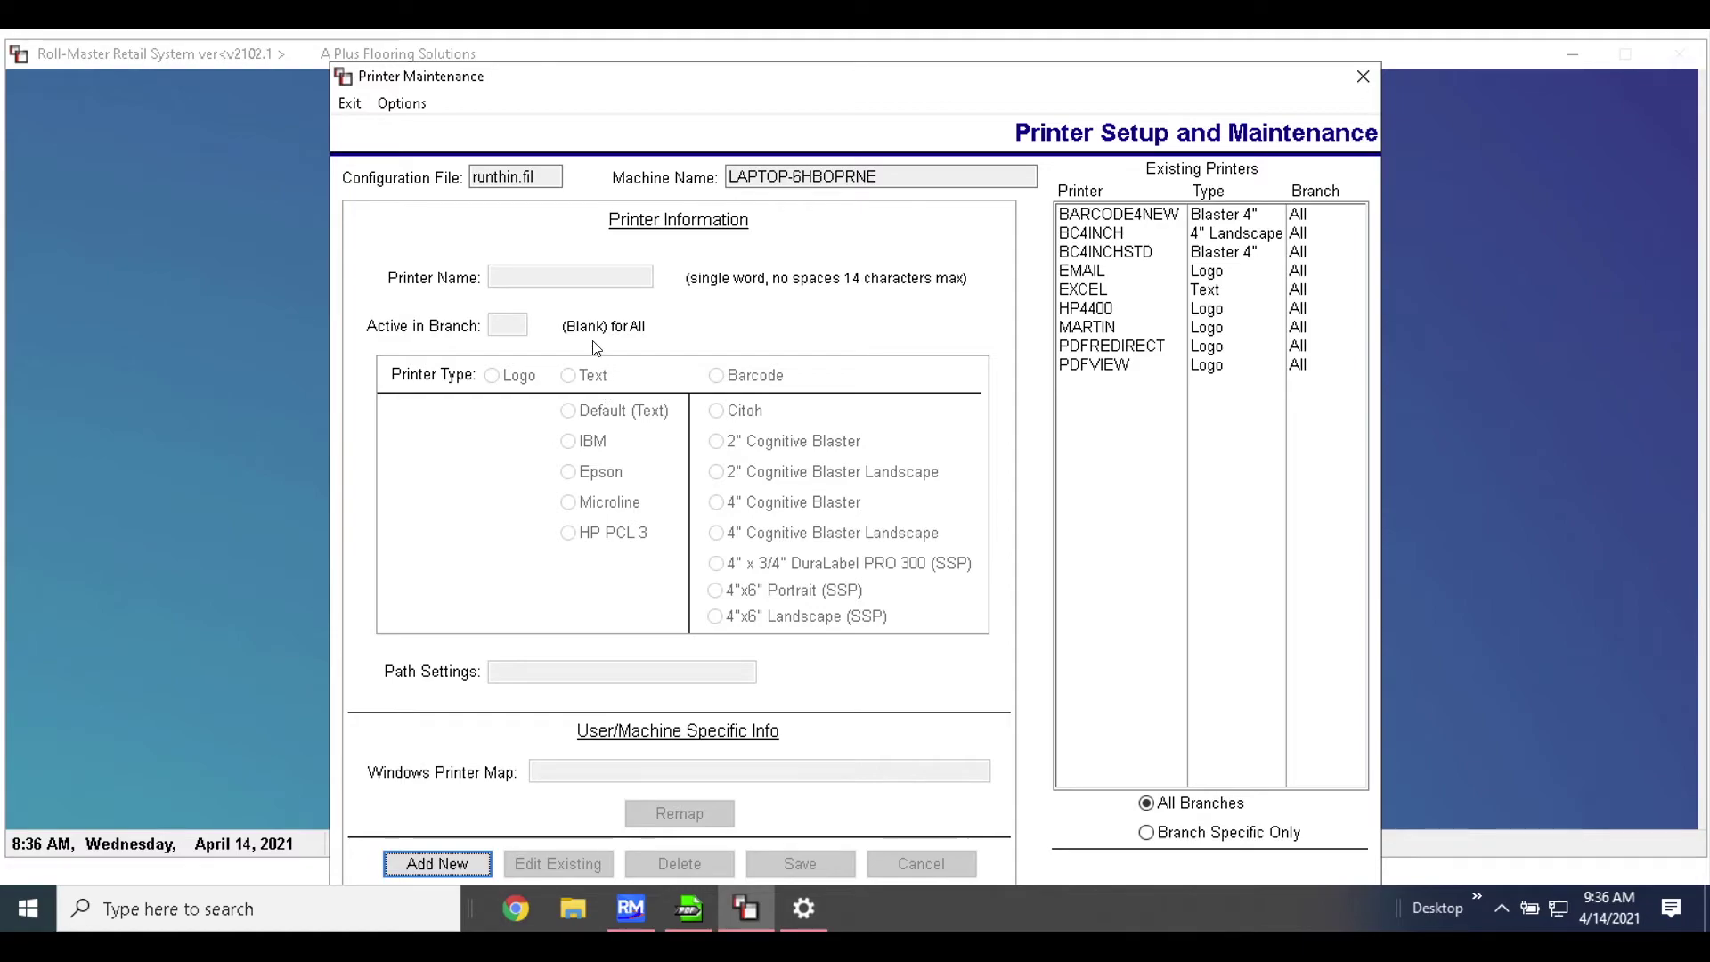
# Start a new printer entry named BARCODENEW with the Barcode type 4"x6" Portrait (SSP).
pyautogui.click(438, 863)
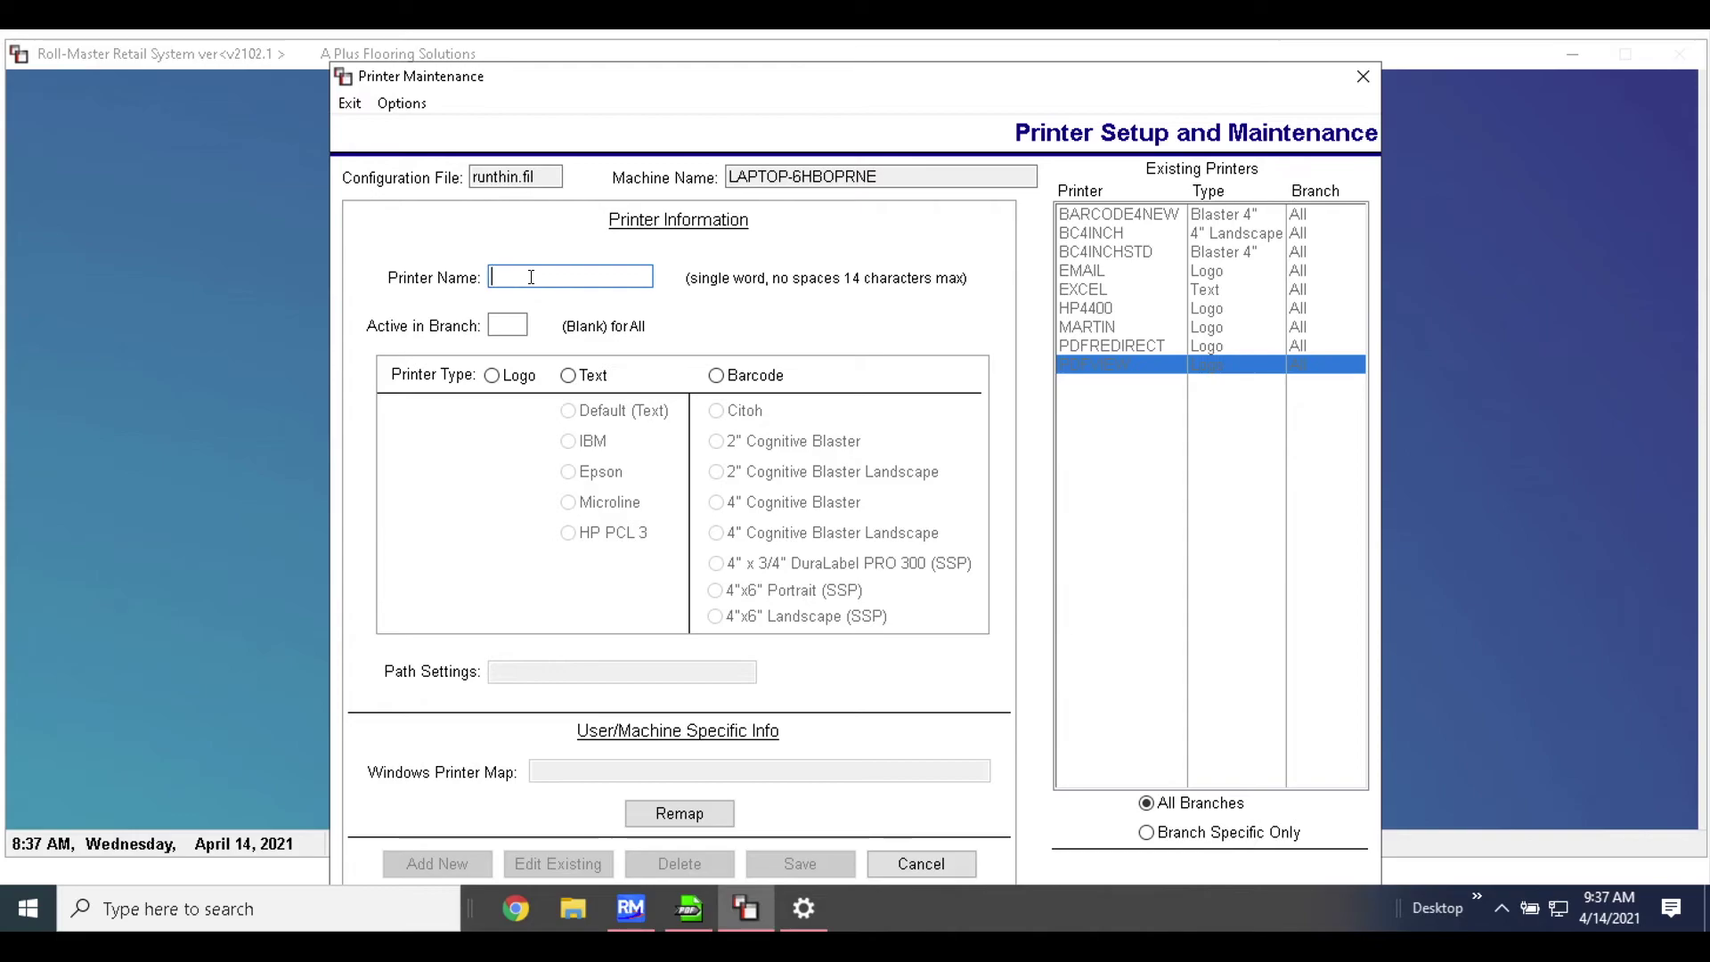
pyautogui.write('ARCODENEW')
pyautogui.click(718, 376)
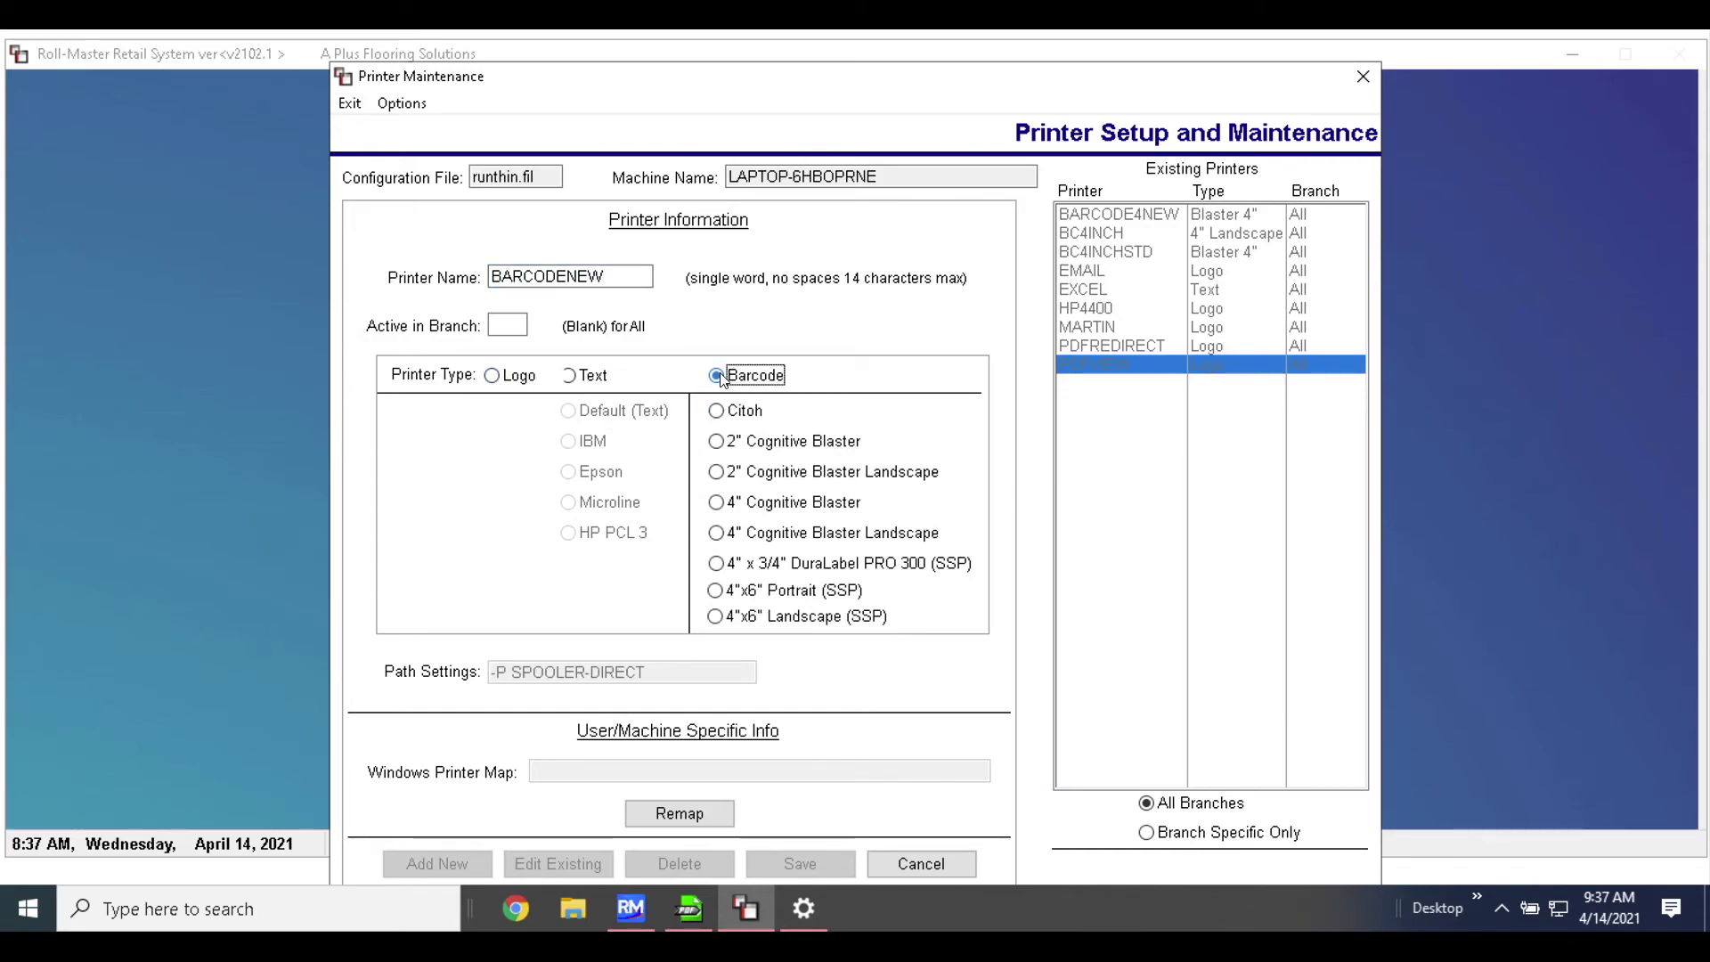
pyautogui.click(716, 595)
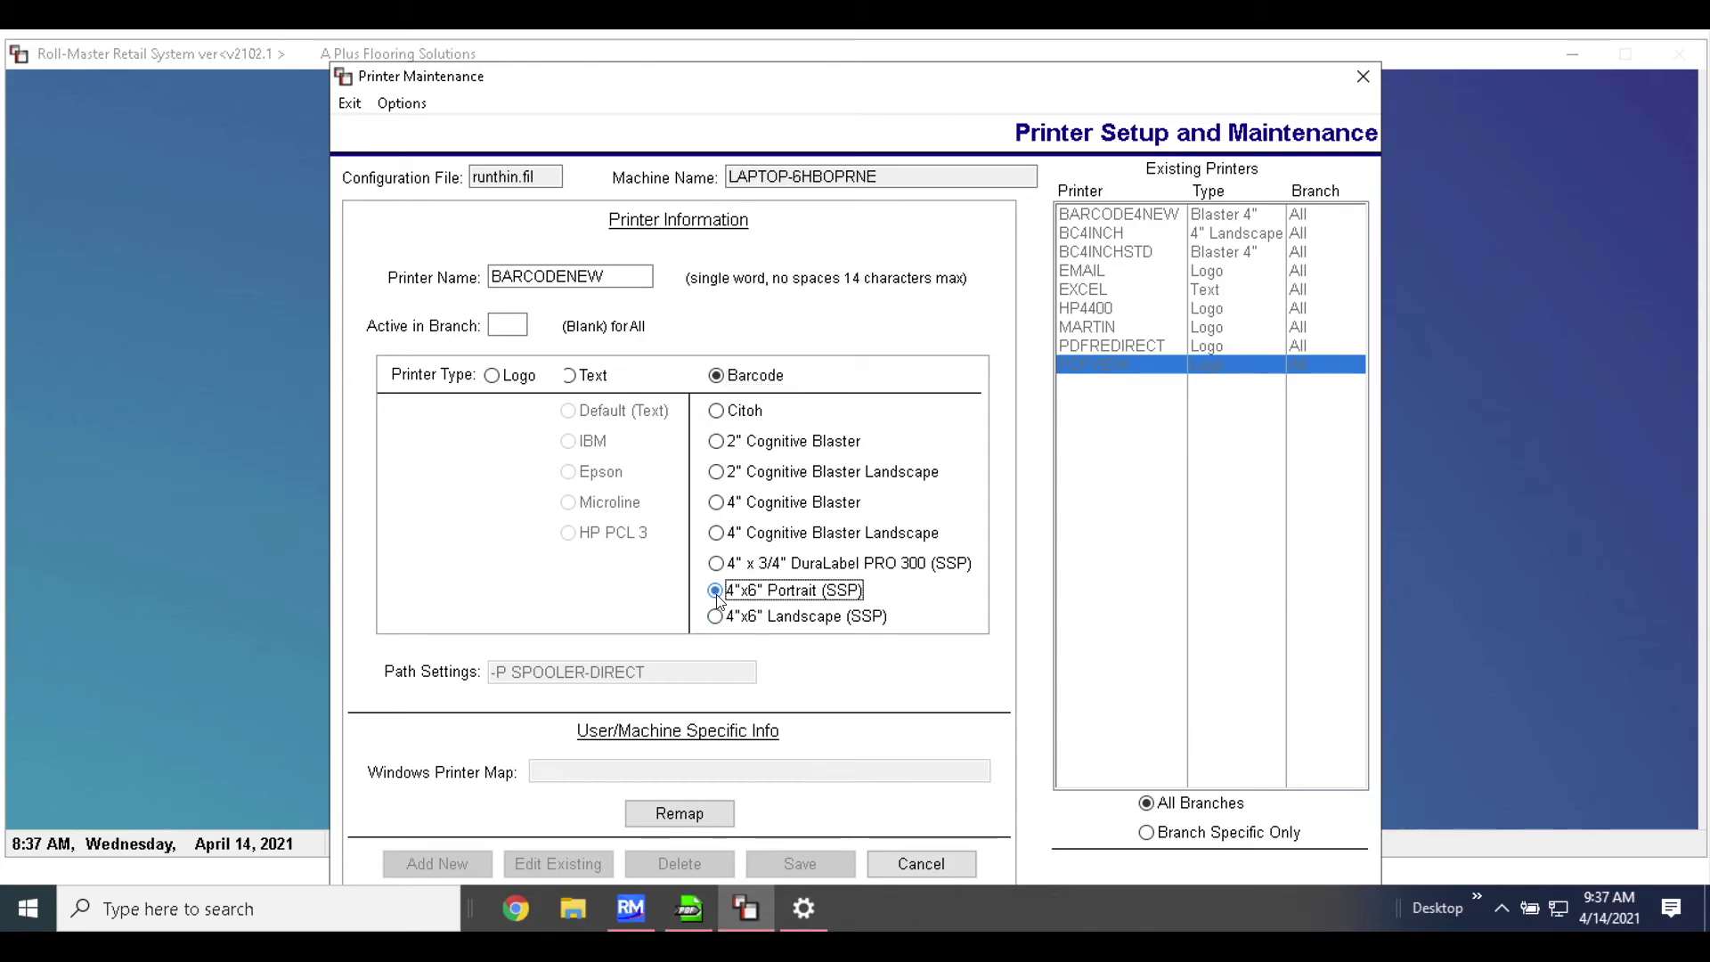
# Map the BARCODENEW printer to the Windows printer ZDesigner ZD420-203dpi ZPL (Copy 1) and save the new entry.
pyautogui.click(674, 815)
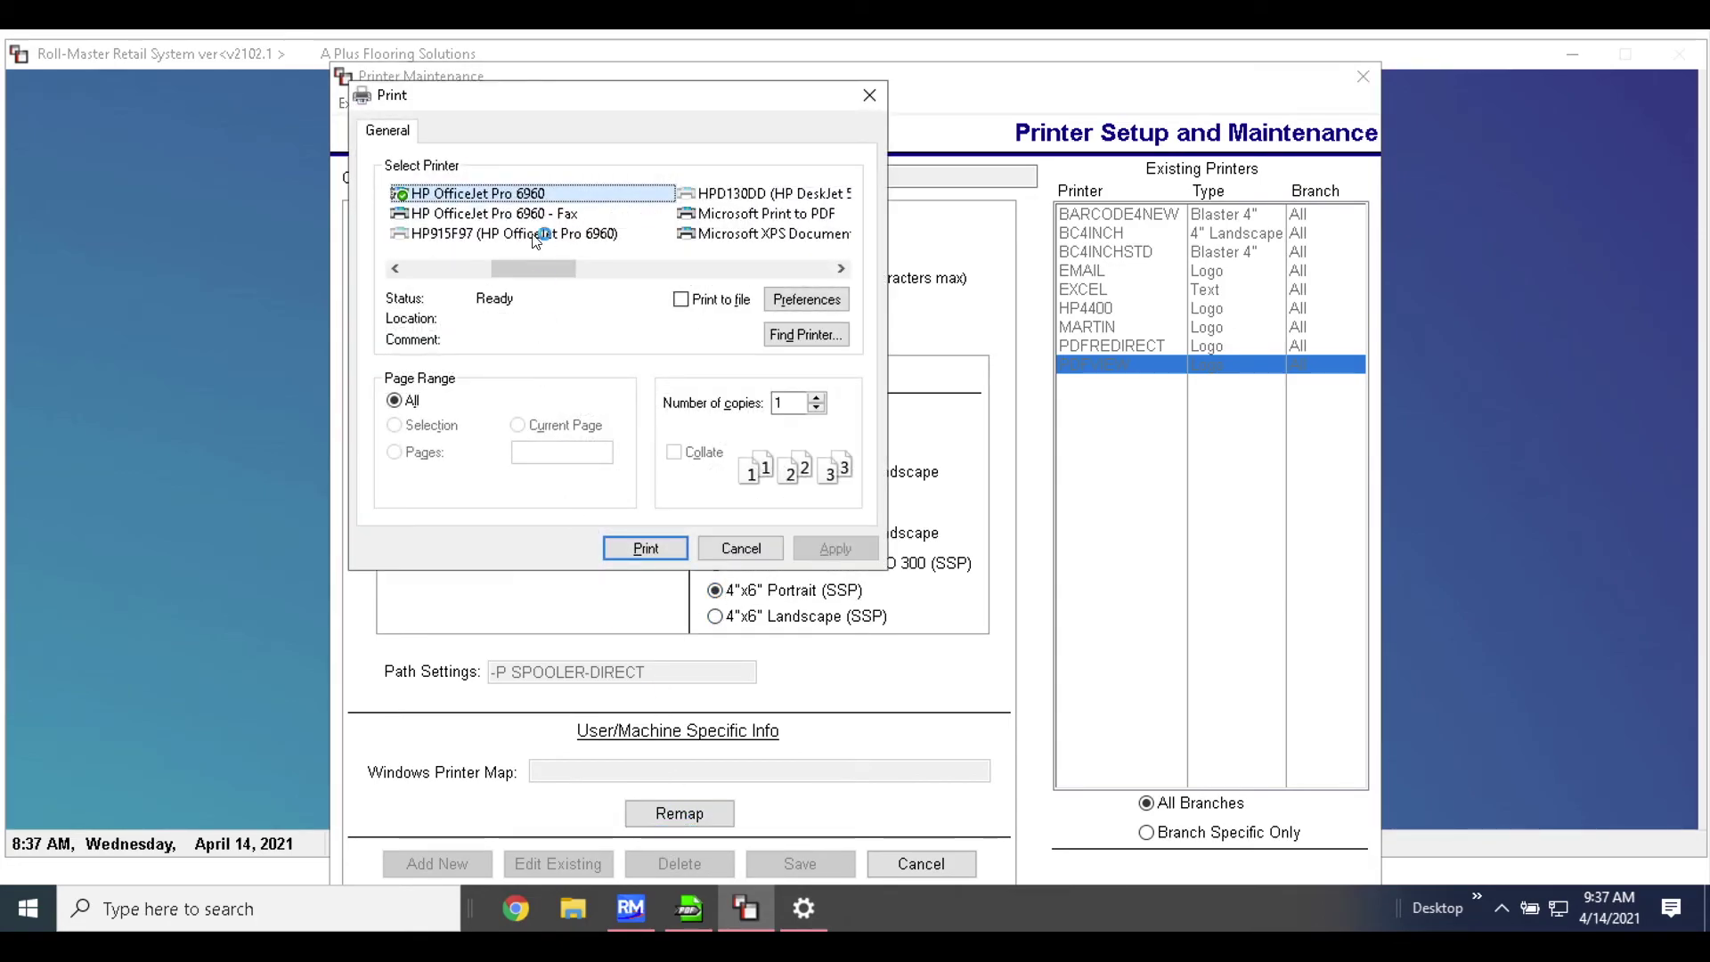
pyautogui.moveTo(541, 270); pyautogui.dragTo(788, 269)
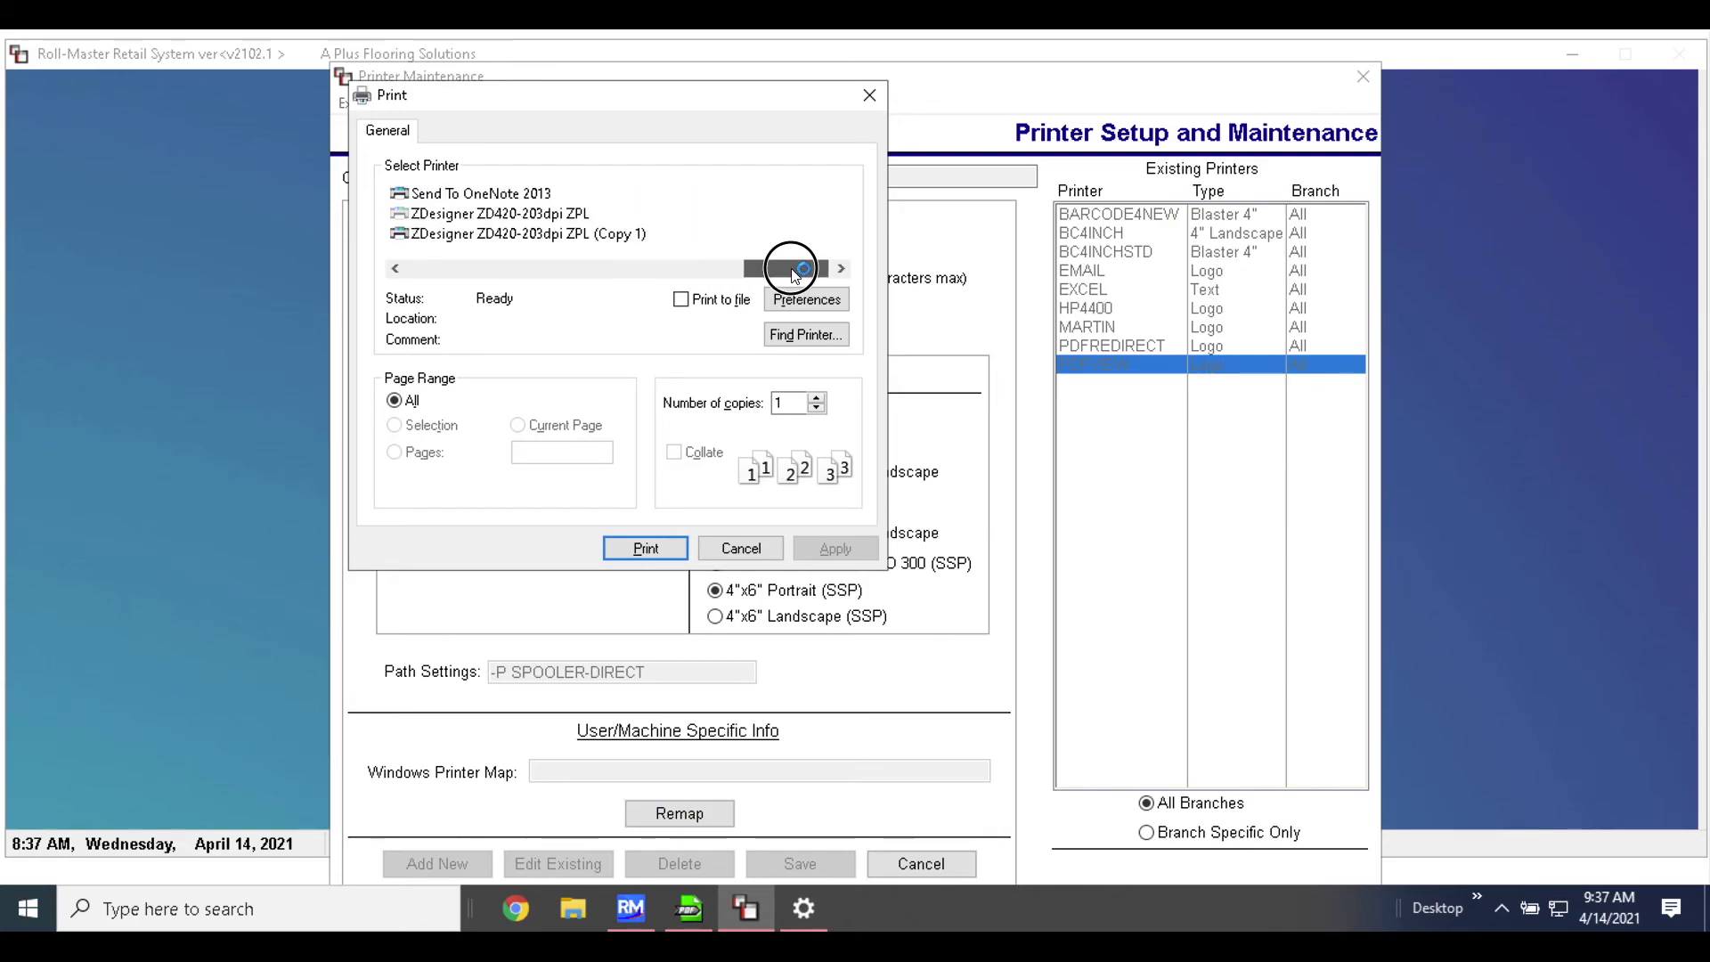
pyautogui.click(520, 234)
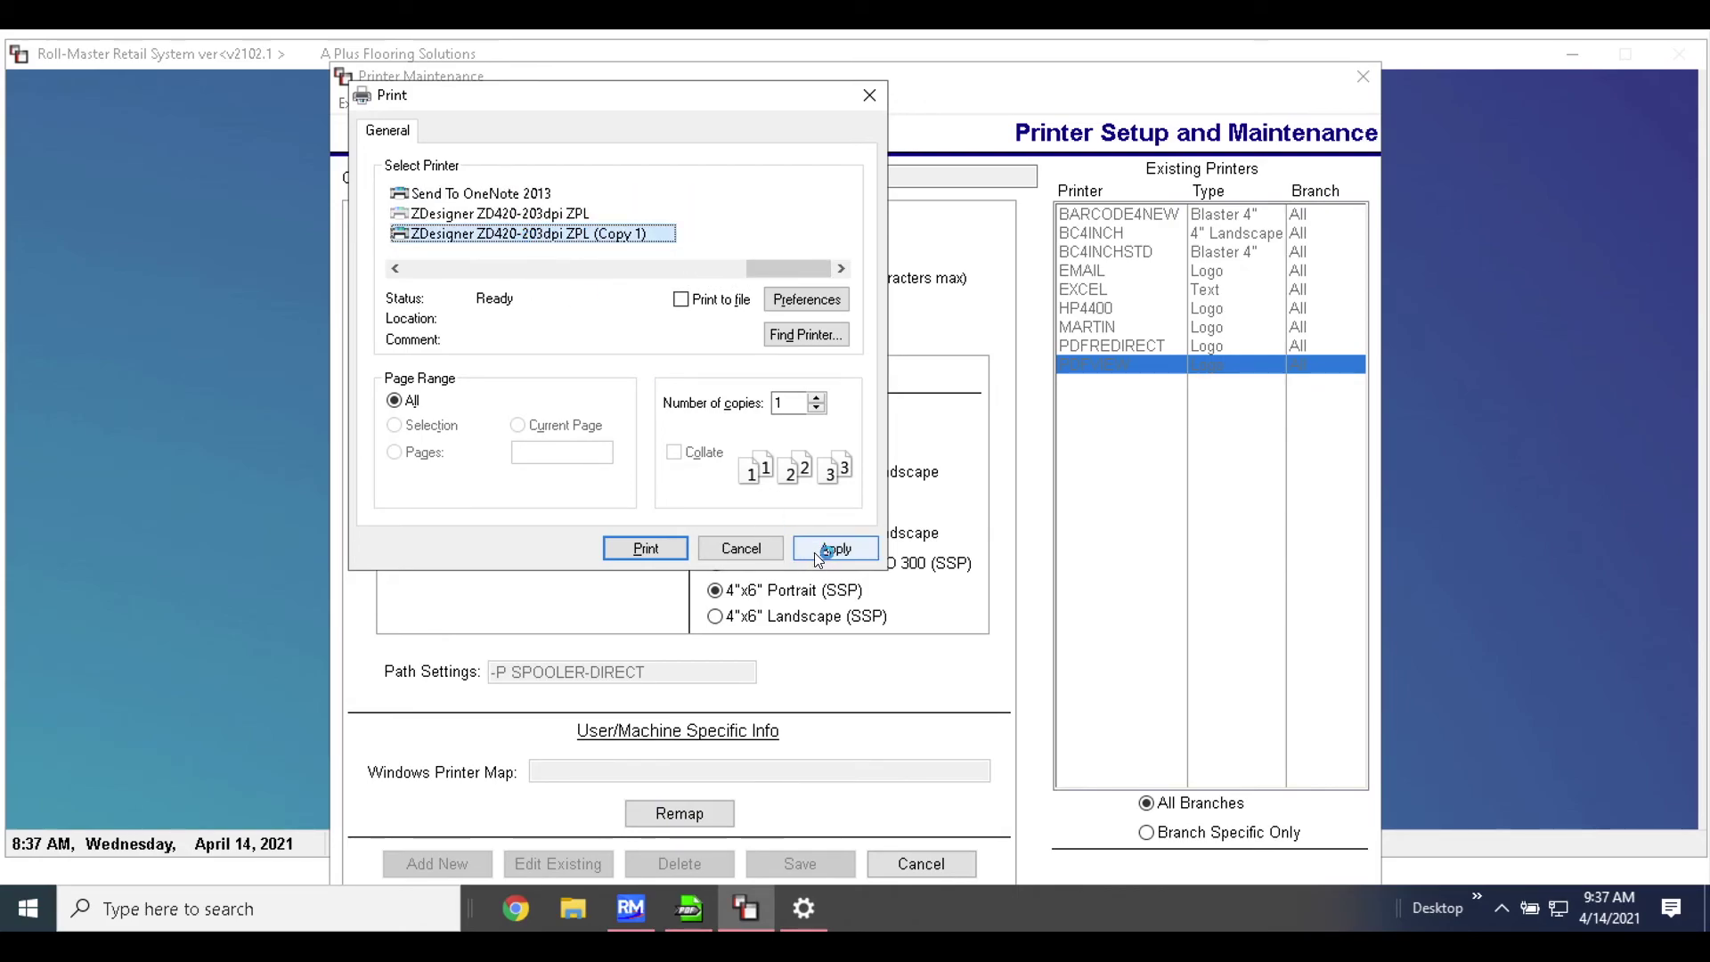
pyautogui.click(643, 550)
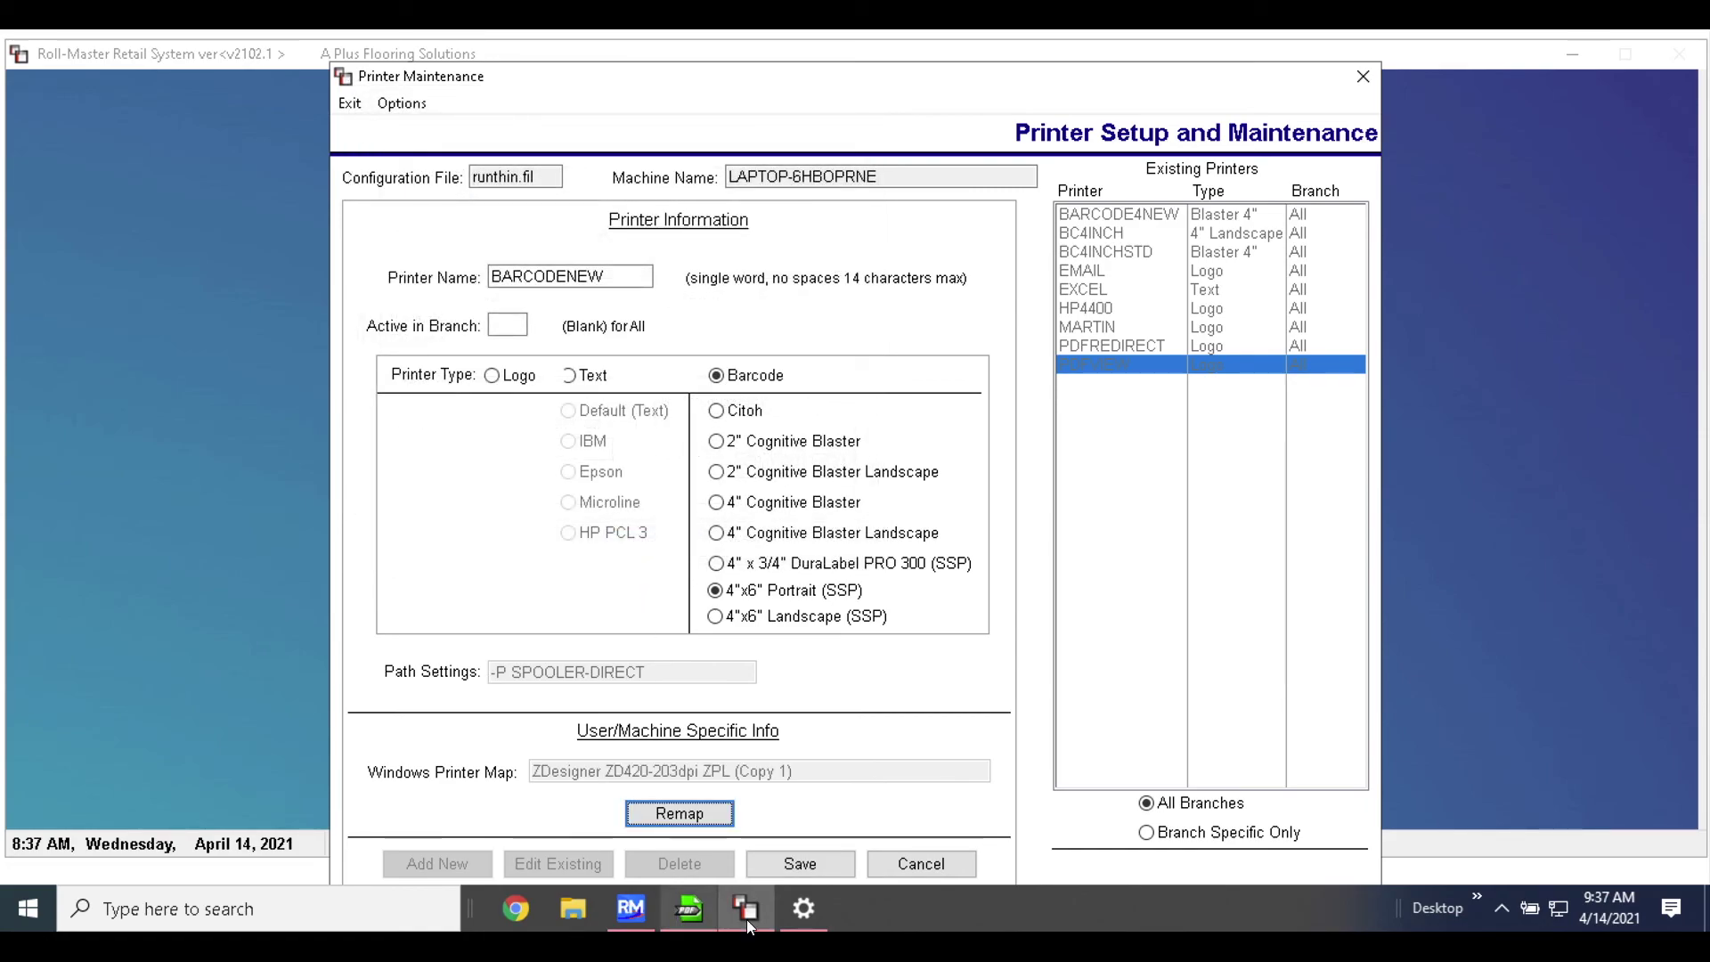
pyautogui.click(812, 865)
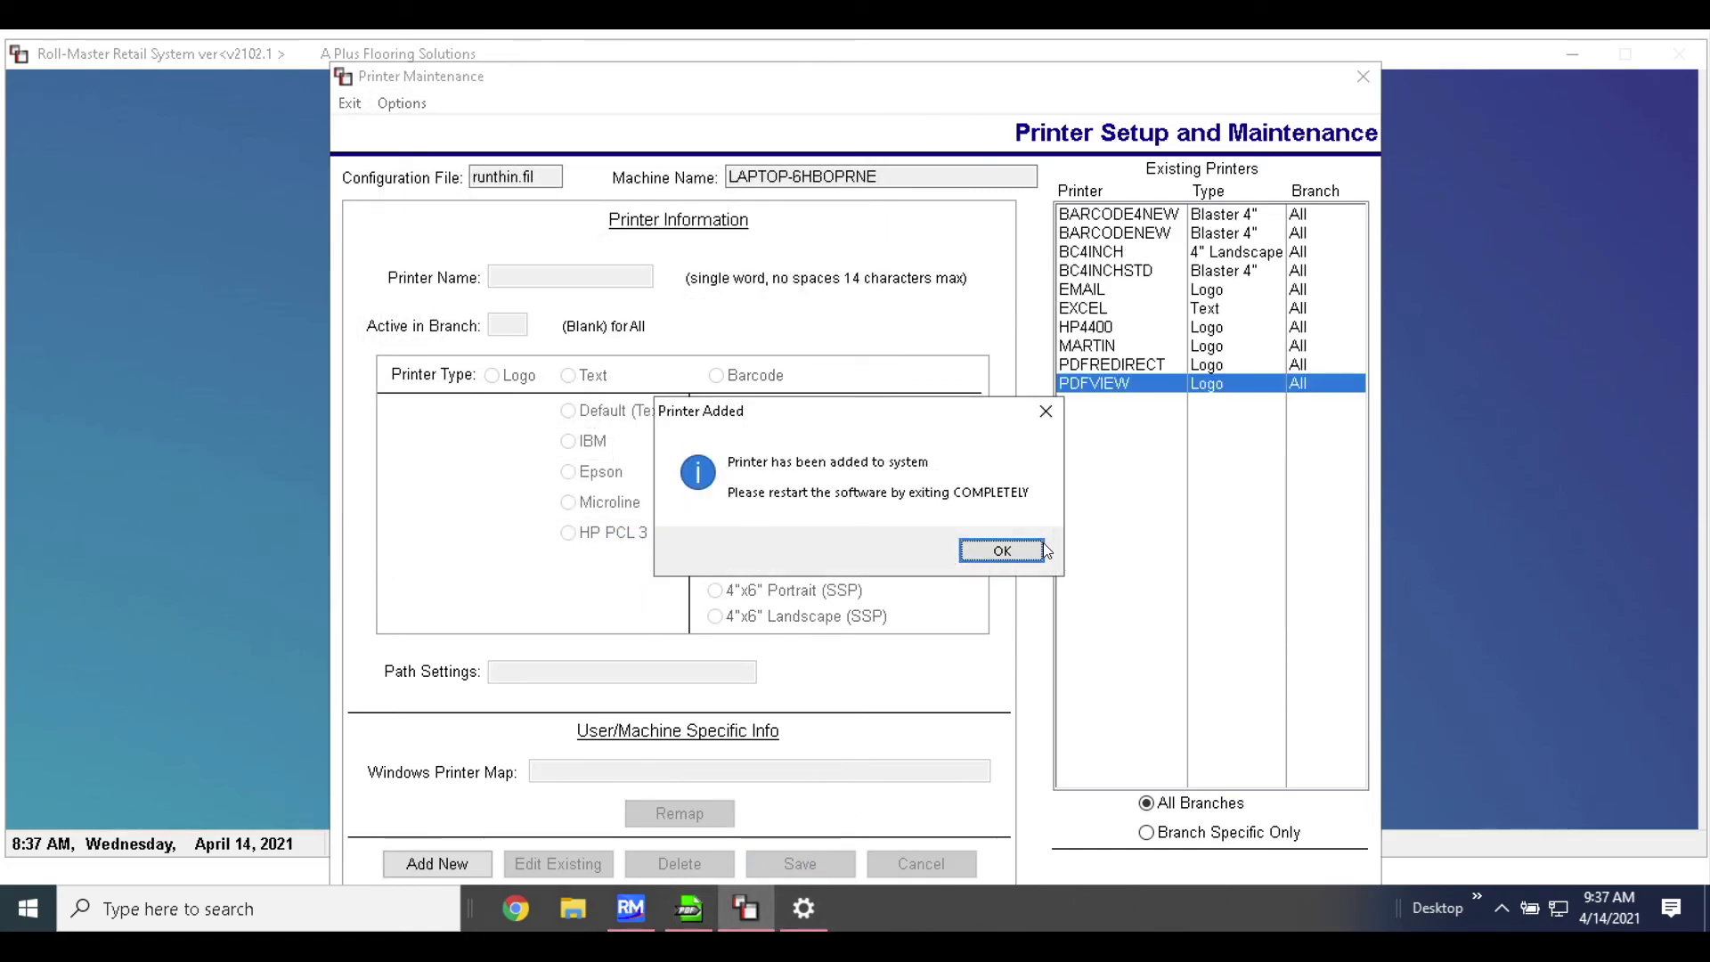
pyautogui.click(1001, 551)
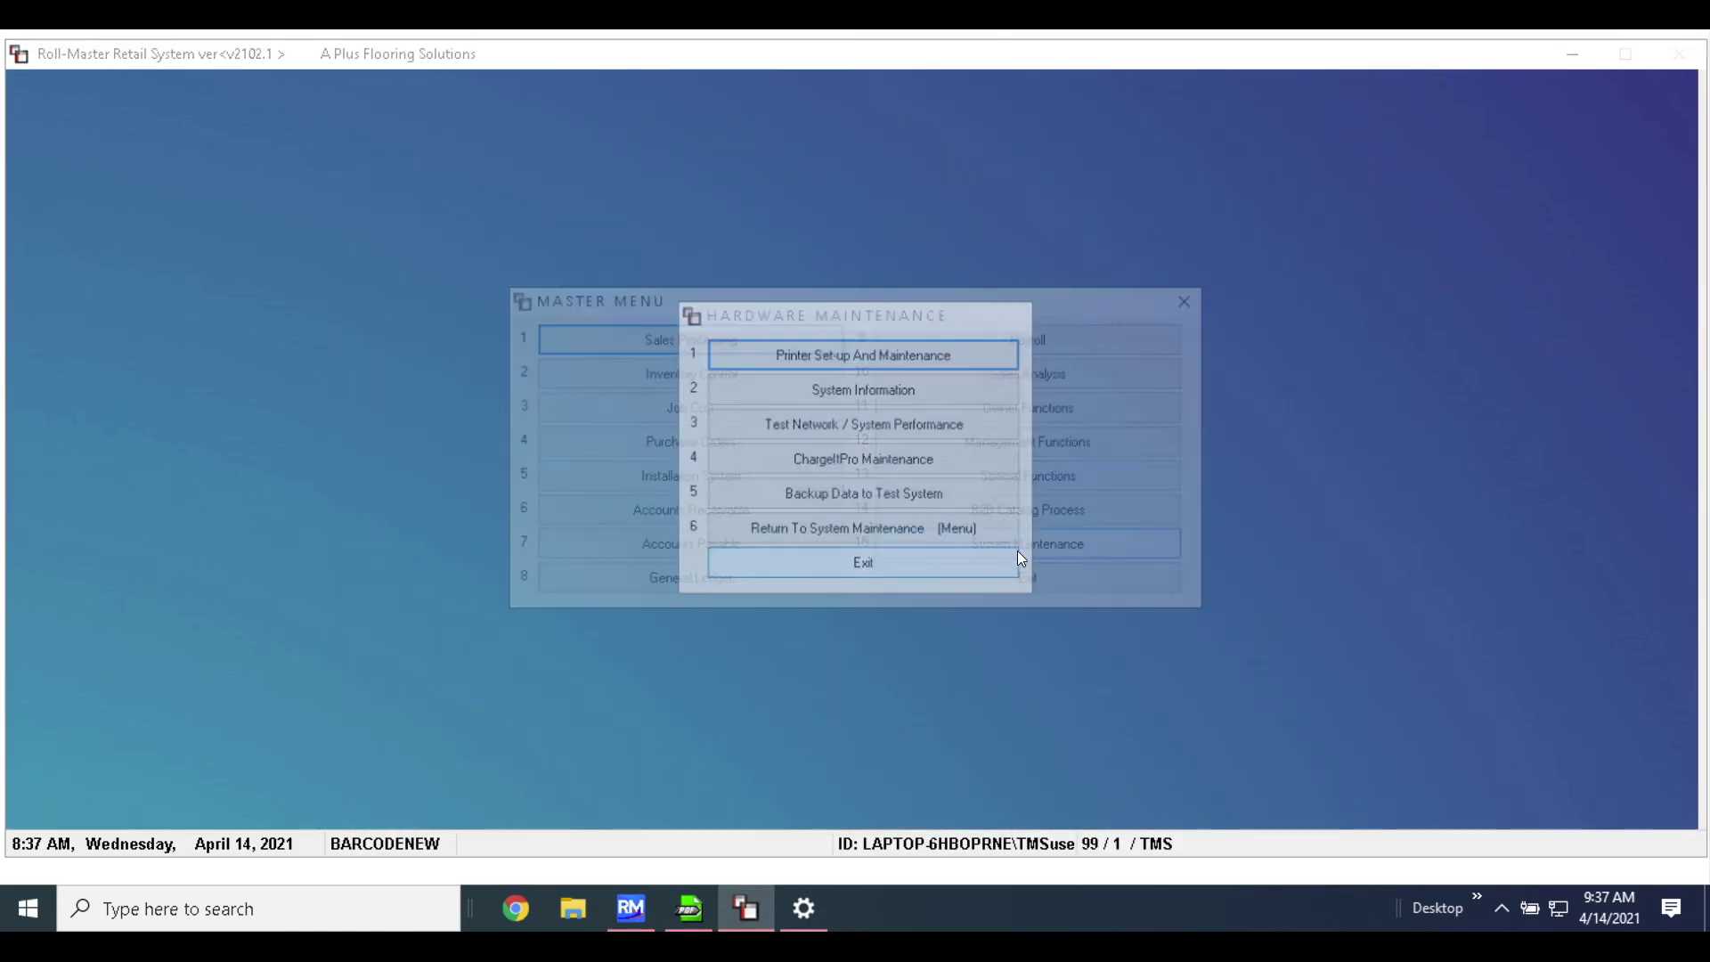
# Exit Roll-Master completely and reconnect to the RM Internal - Sales Demo (Trade Shows) system from RM Assist.
pyautogui.click(1017, 552)
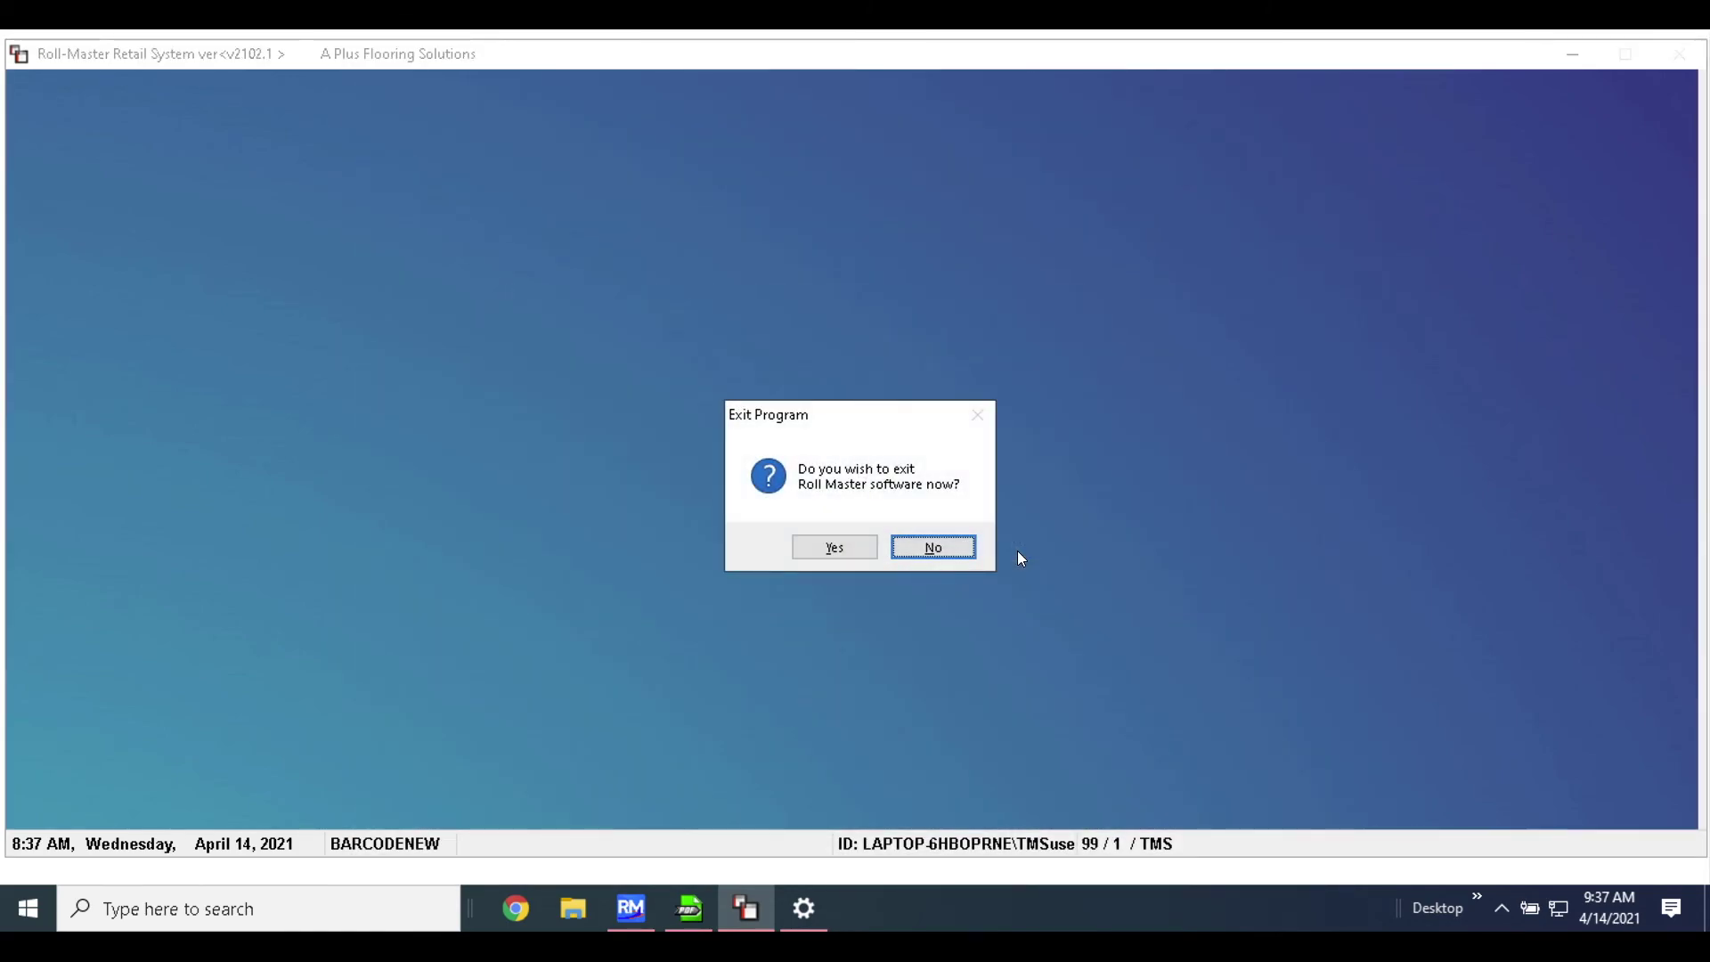
pyautogui.click(847, 549)
pyautogui.click(629, 911)
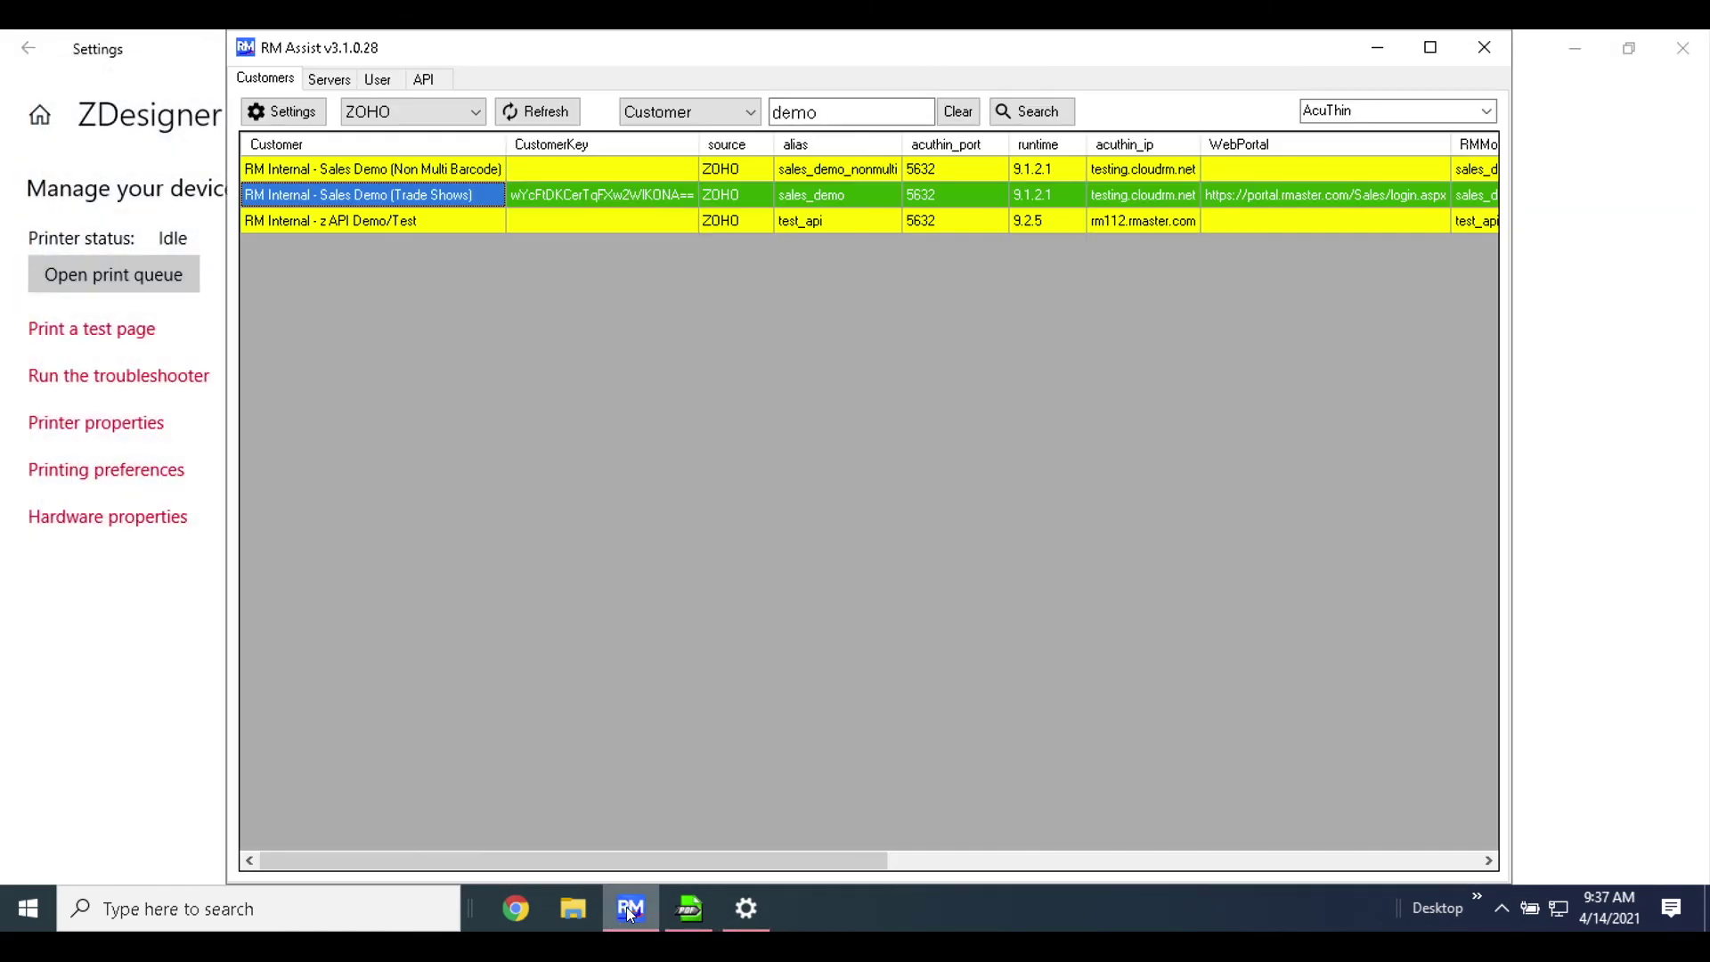
pyautogui.rightClick(877, 197)
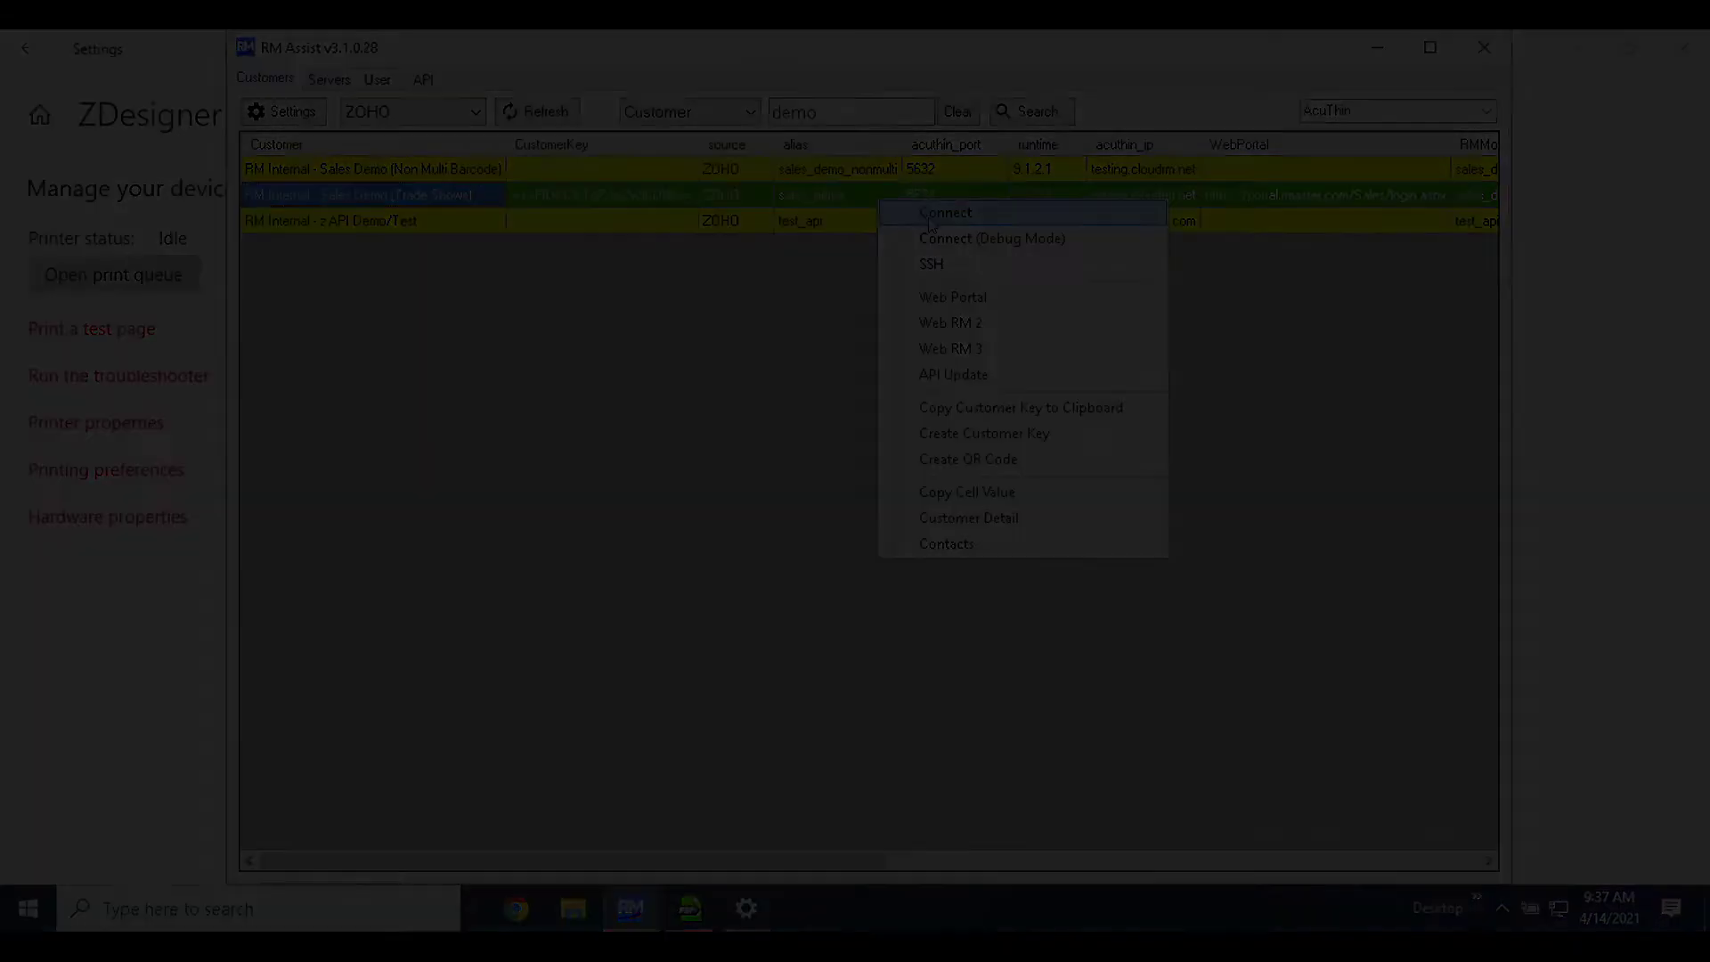